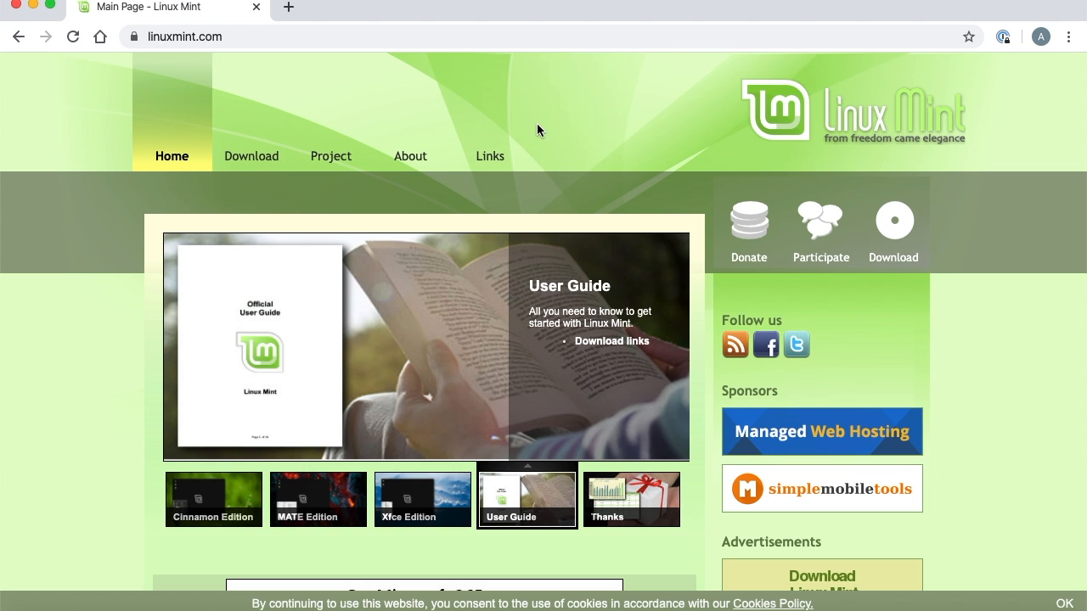
Open the Linux Mint 19.3 download page and choose the 64-bit Cinnamon edition.
mouse_move(245, 59)
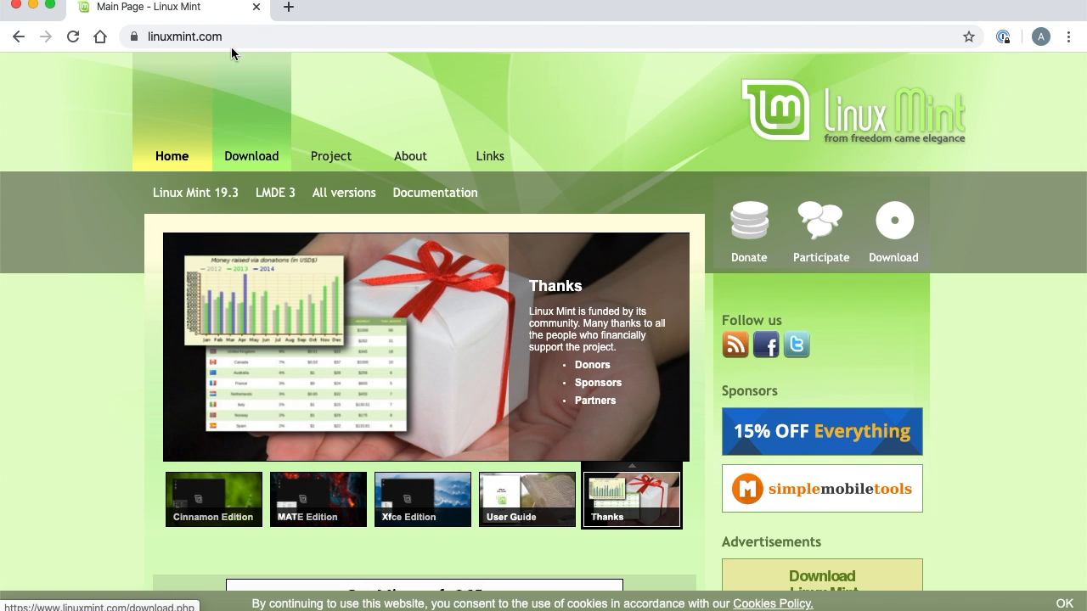
left_click(249, 162)
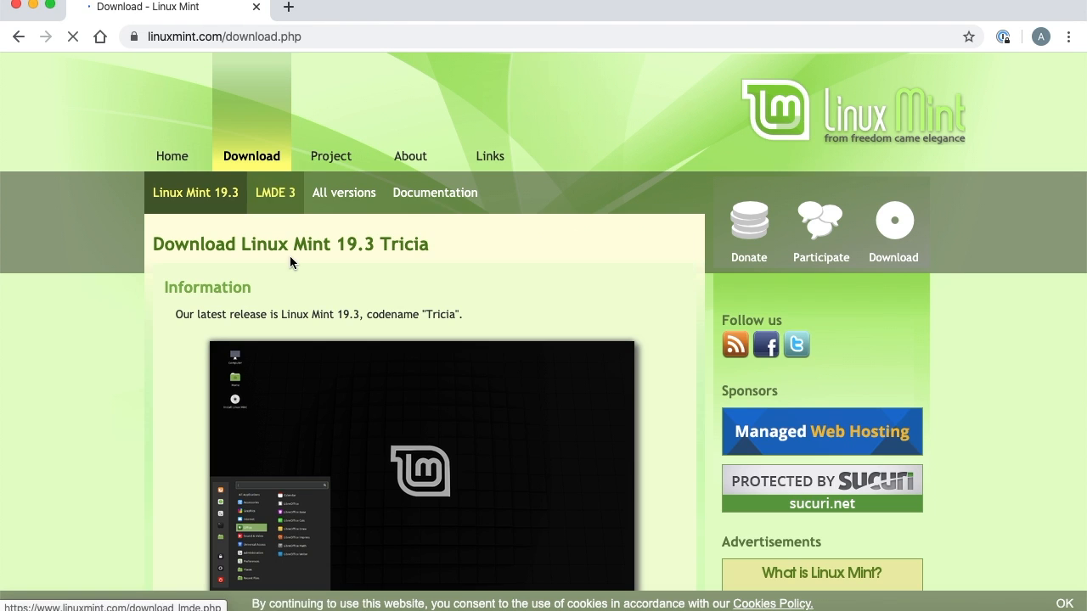
scroll(410, 323, "down", 3)
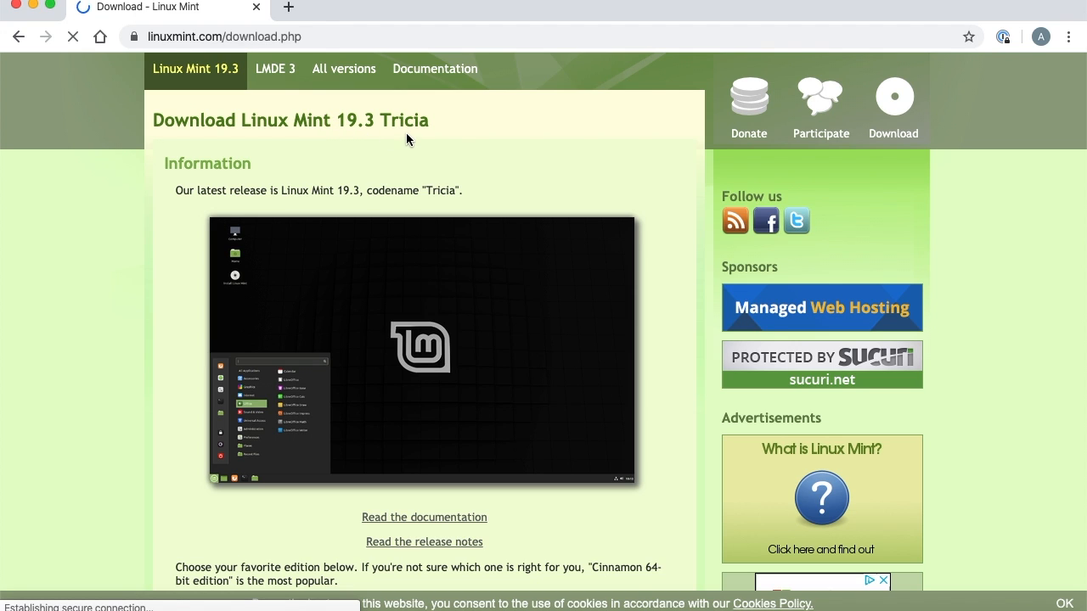
scroll(406, 136, "down", 5)
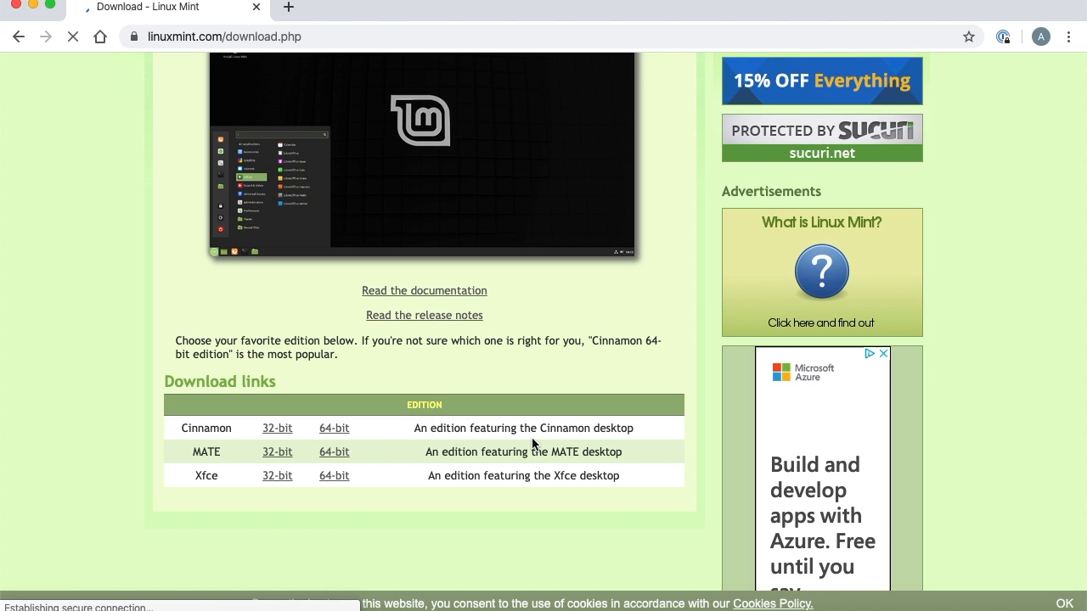
left_click(334, 428)
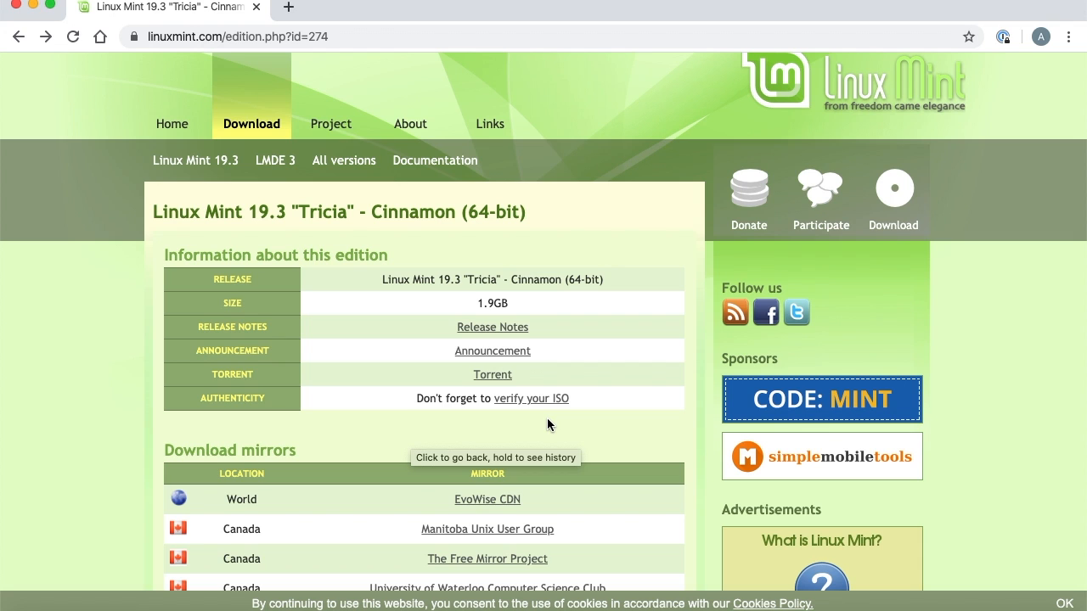
Download the ISO from the University of Kent UK Mirror Service and select linuxmint-19.3-cinnamon-64bit.iso in the Downloads folder.
scroll(547, 419, "down", 1)
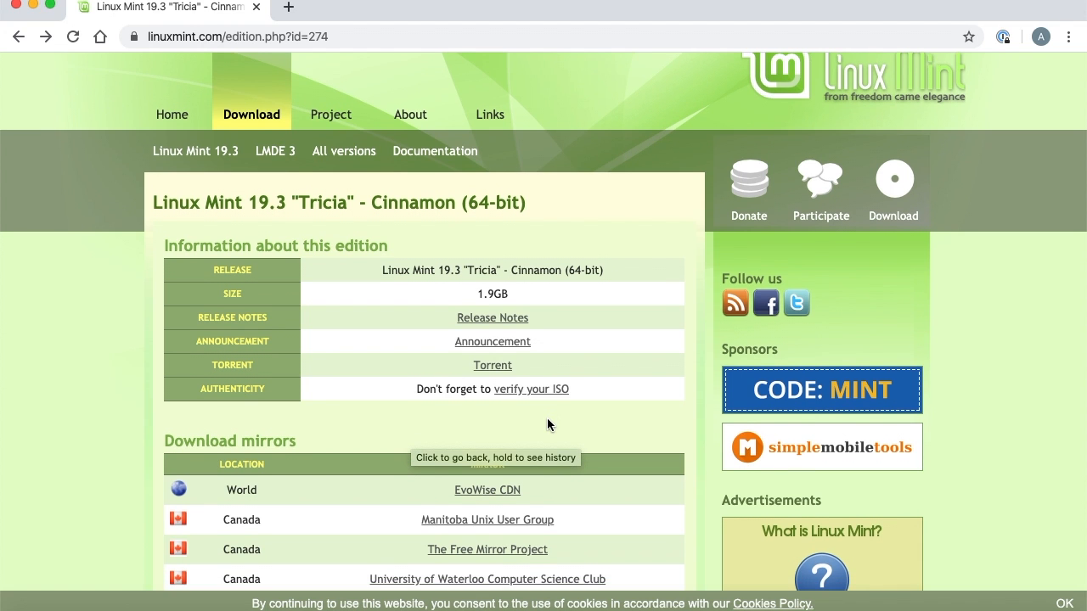
scroll(547, 417, "down", 2)
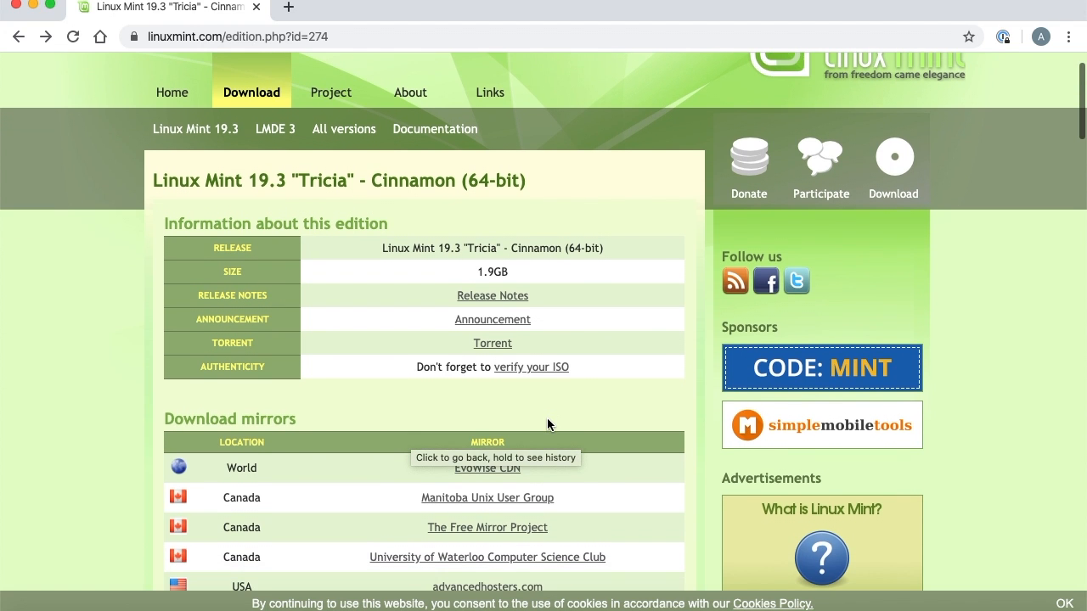
scroll(546, 418, "down", 1)
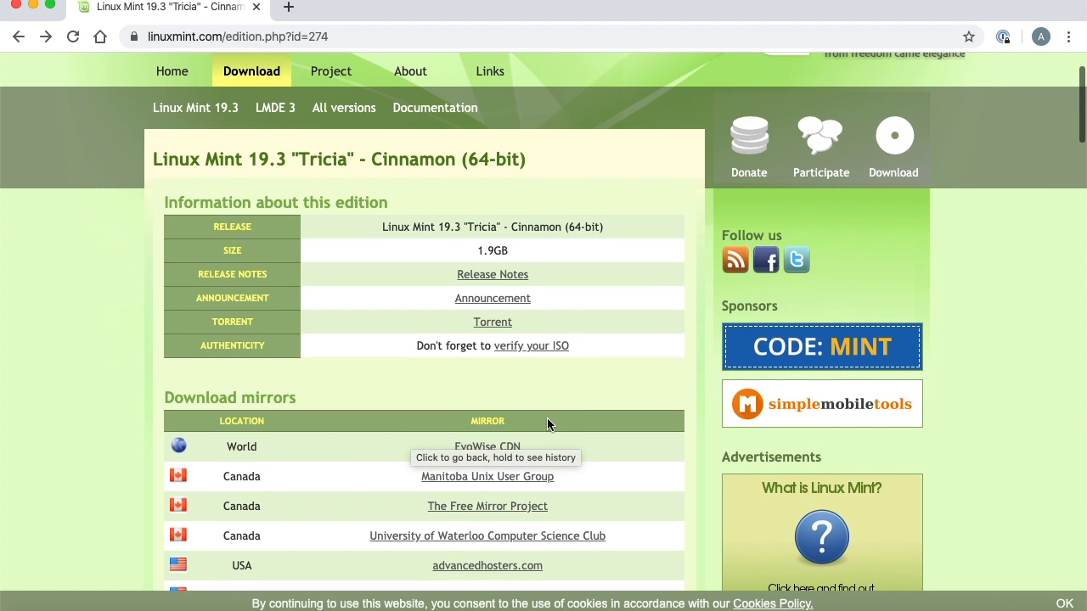
scroll(547, 417, "down", 1)
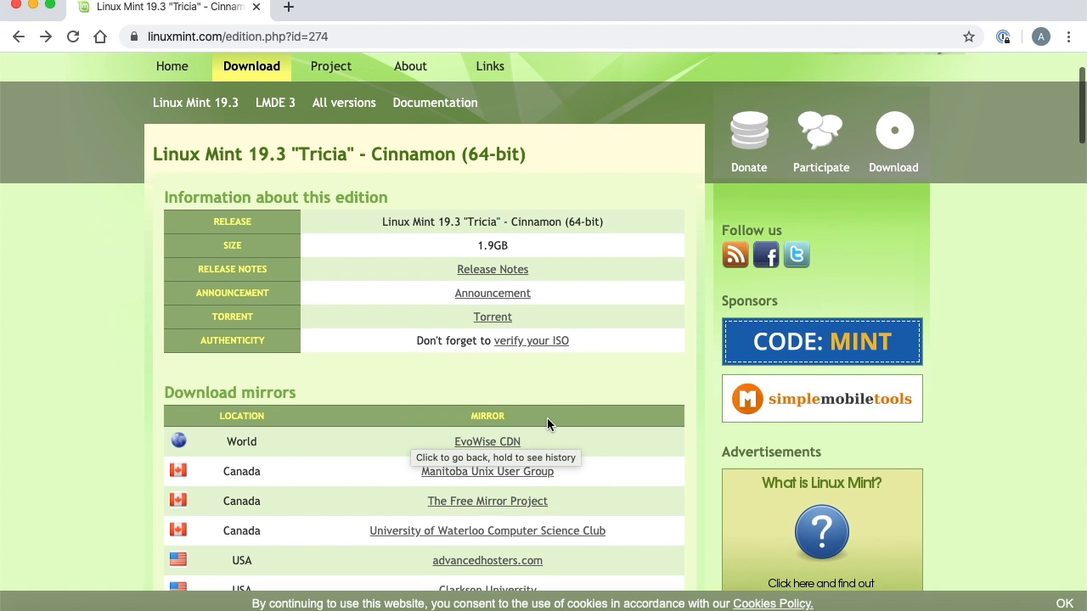
scroll(546, 418, "down", 1)
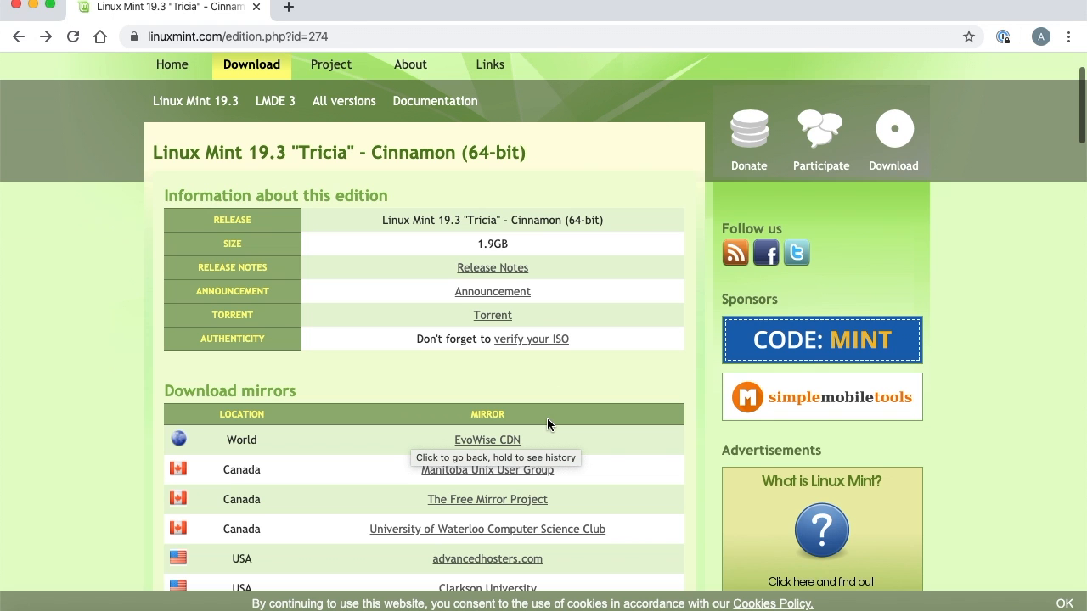
scroll(547, 418, "down", 20)
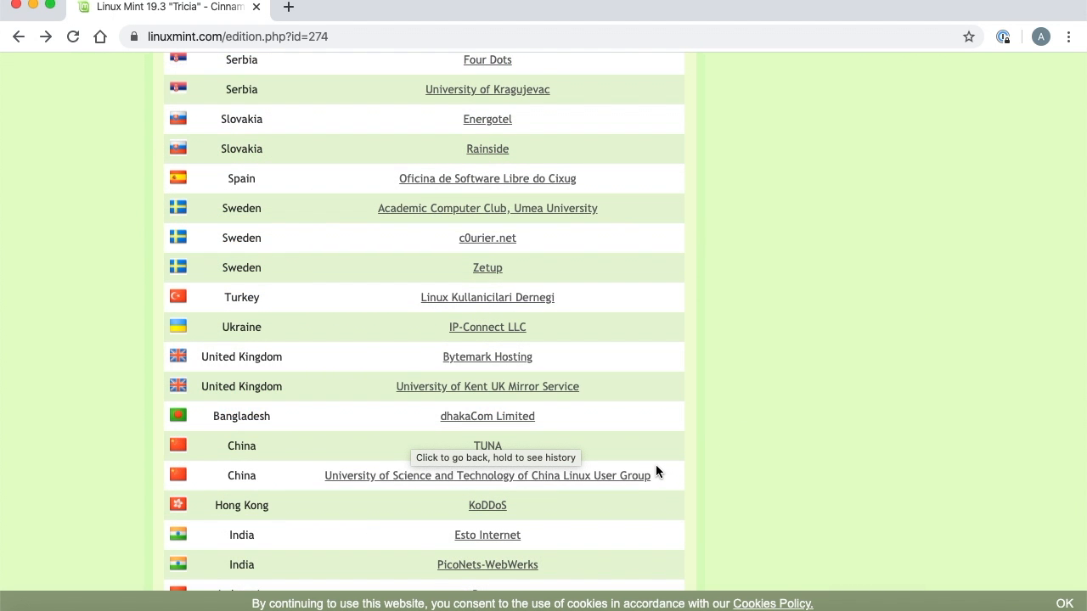
left_click(500, 387)
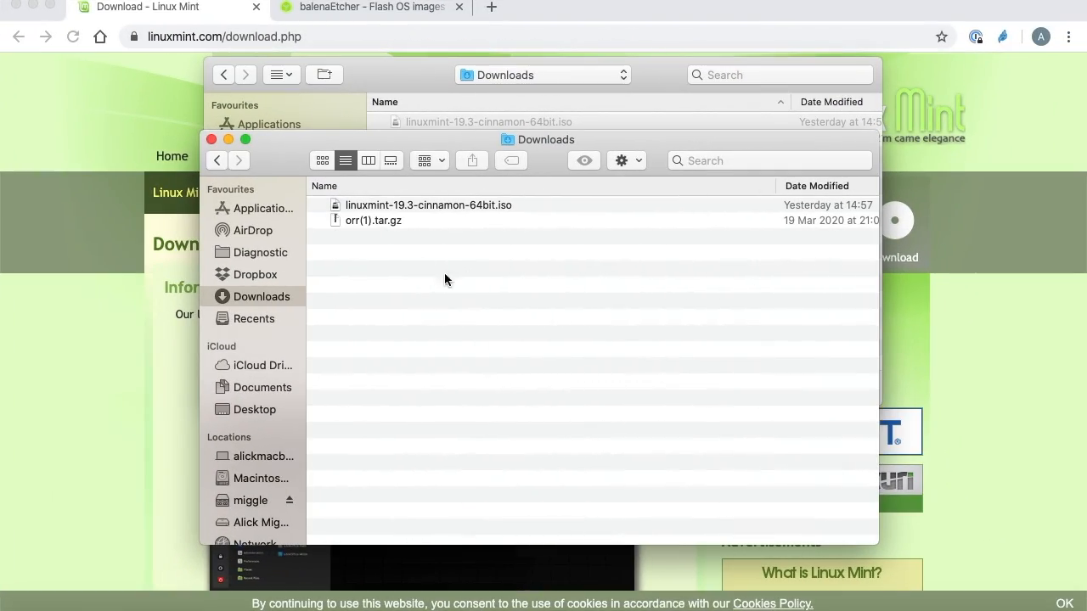
left_click(460, 207)
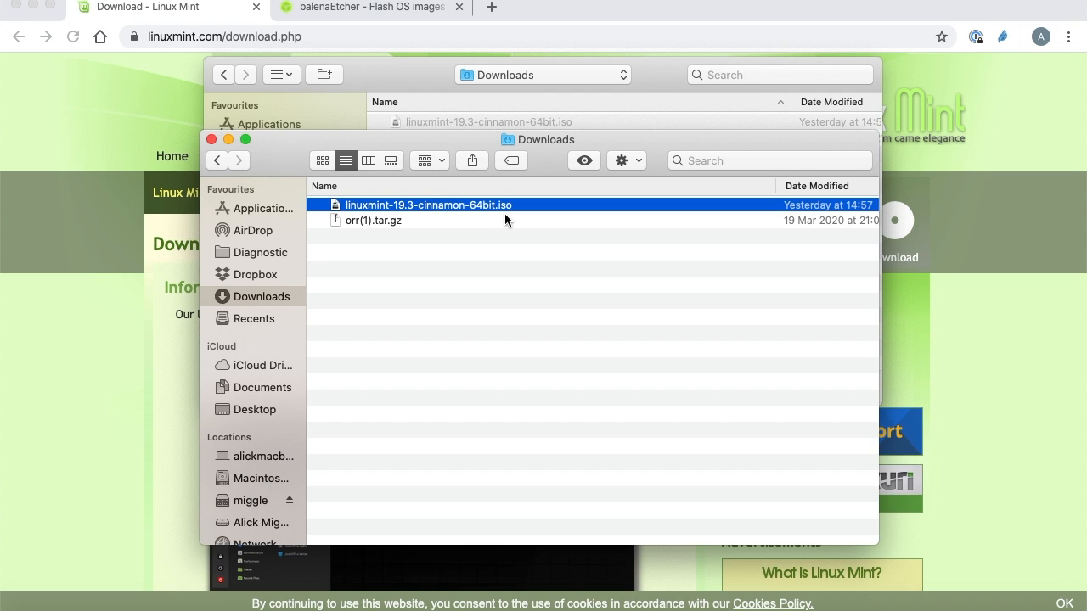
Return to the Linux Mint website and look through the contents of the English Installation Guide.
left_click(81, 399)
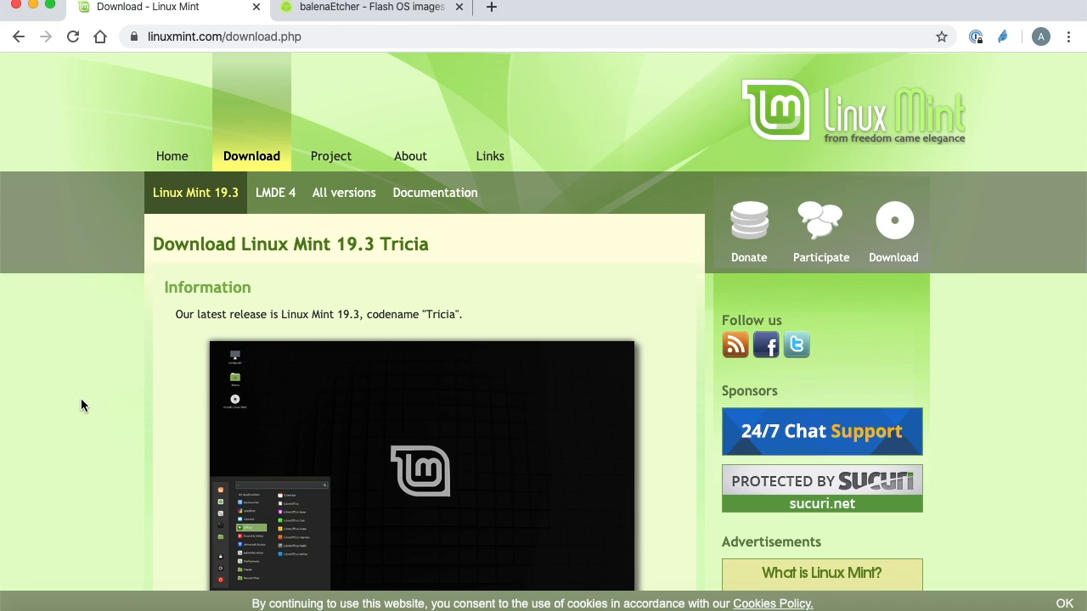
left_click(446, 206)
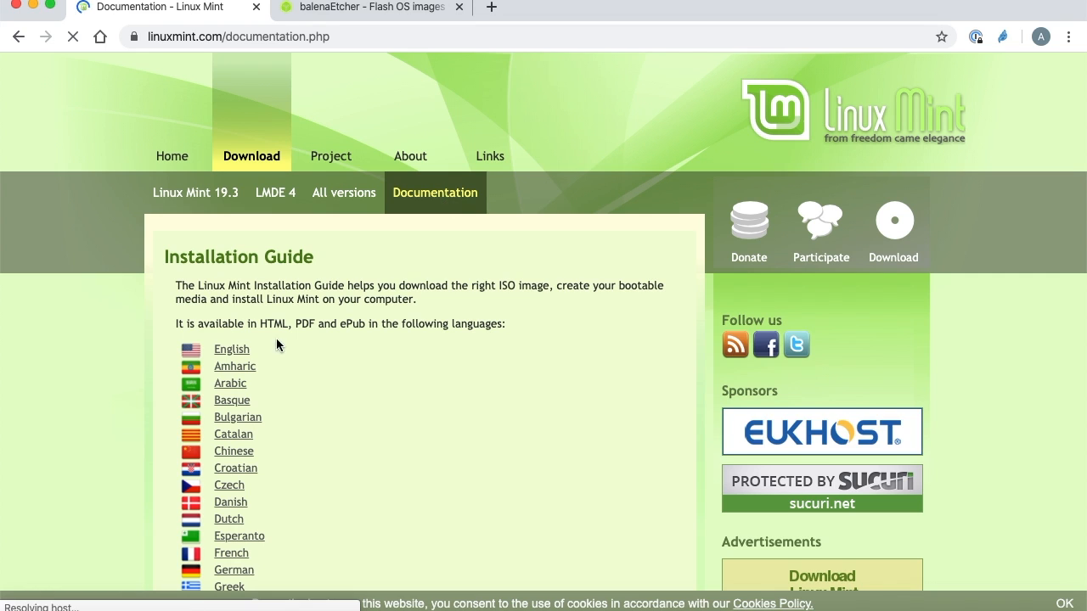
left_click(232, 356)
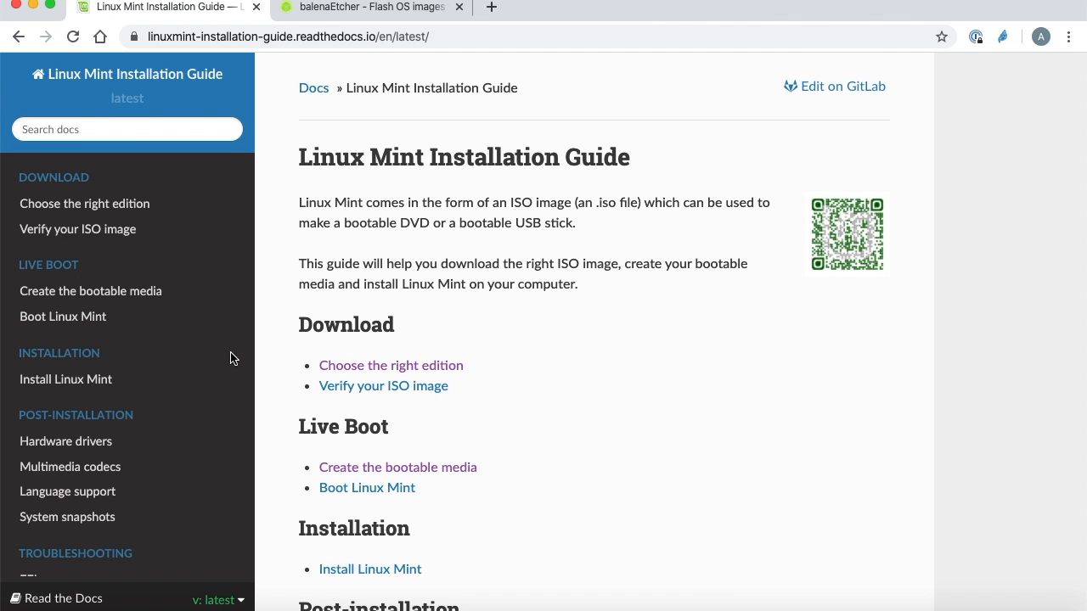
scroll(534, 401, "down", 2)
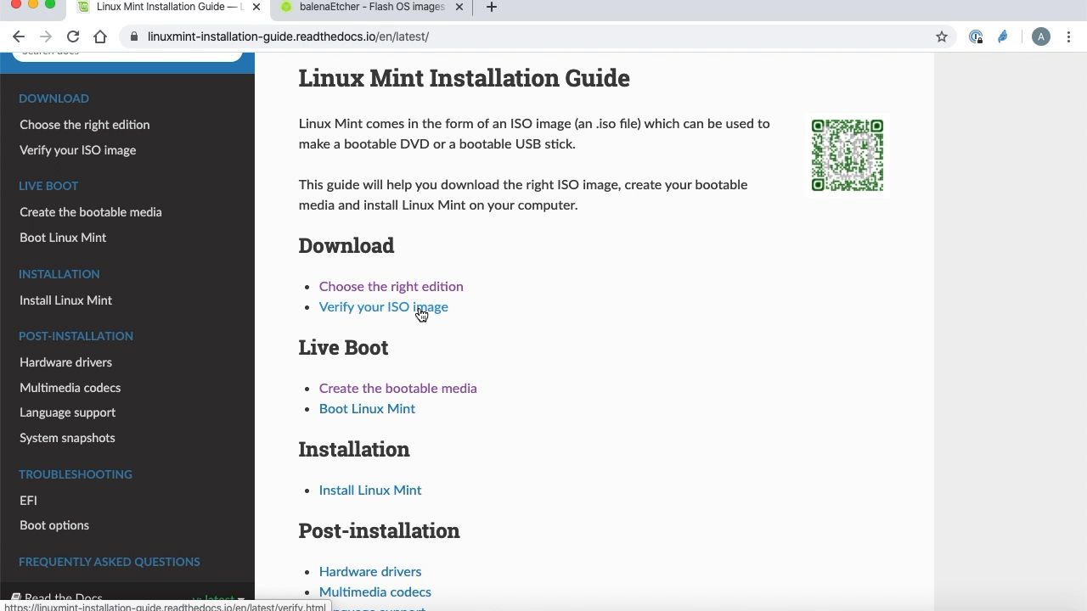
scroll(420, 312, "down", 3)
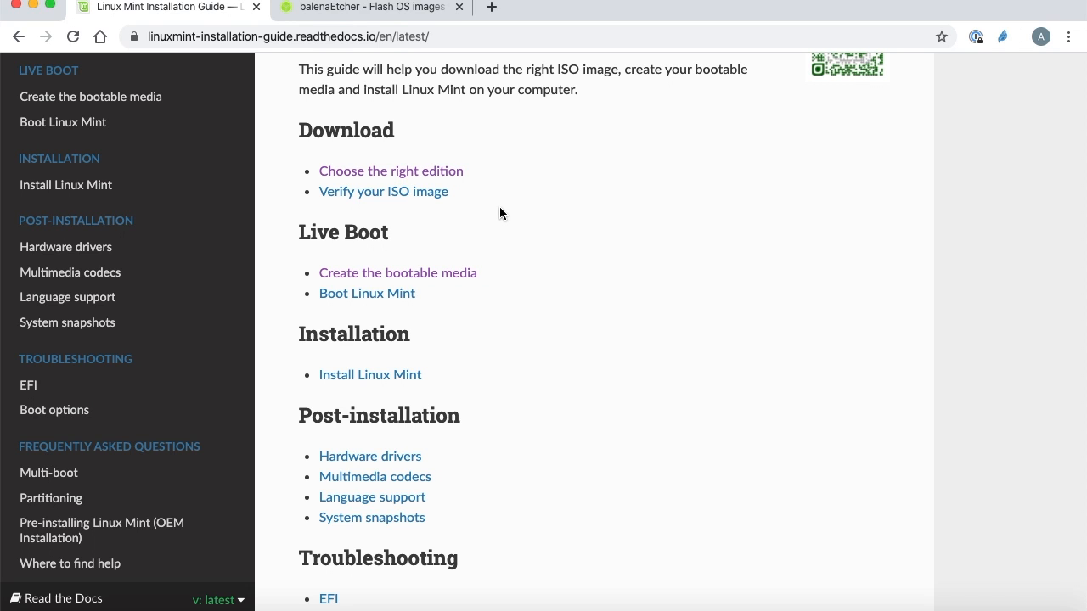
Examine the balenaEtcher website's download options for Windows and Linux, then close the list.
left_click(387, 12)
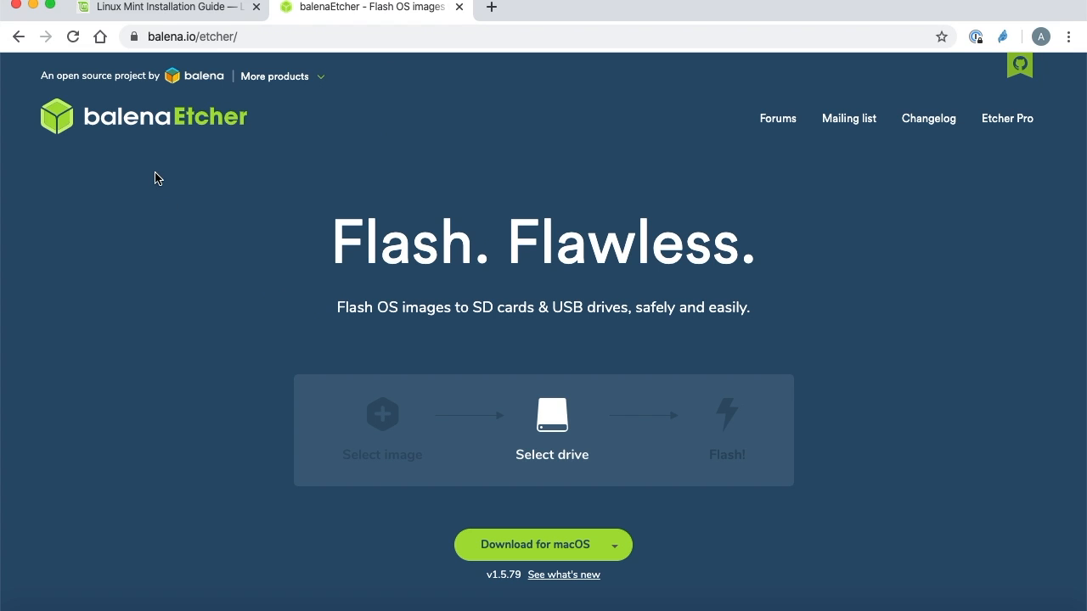
left_click(617, 547)
scroll(671, 521, "down", 2)
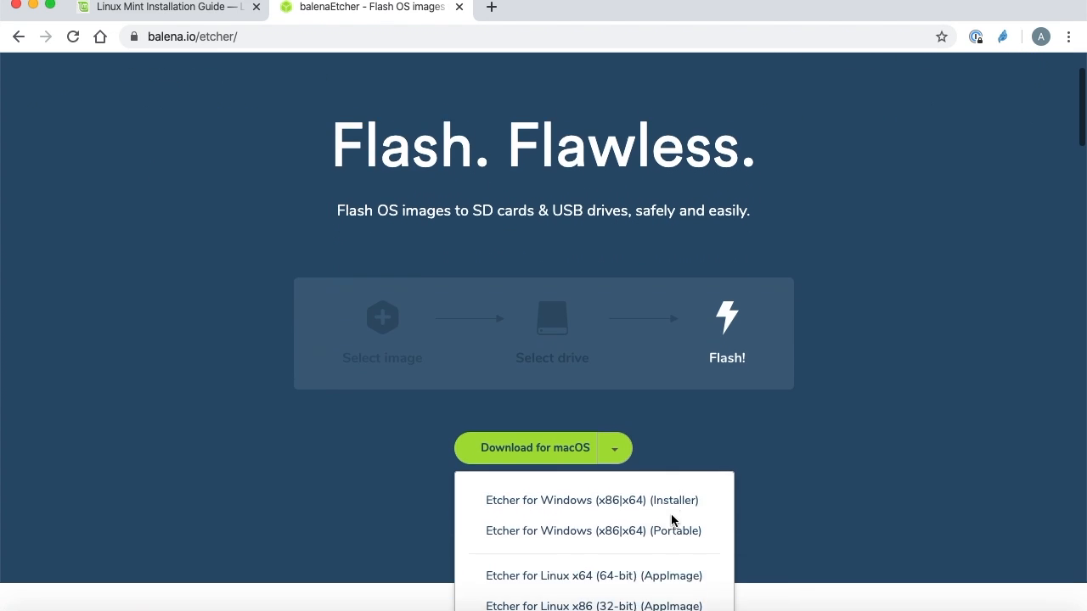
scroll(672, 520, "down", 2)
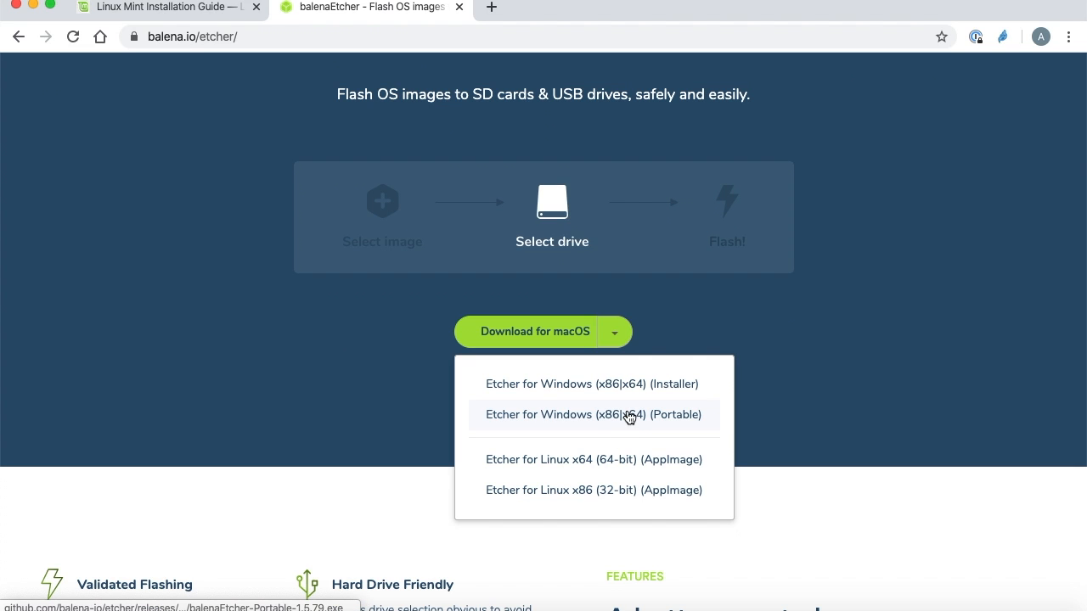
scroll(344, 400, "up", 4)
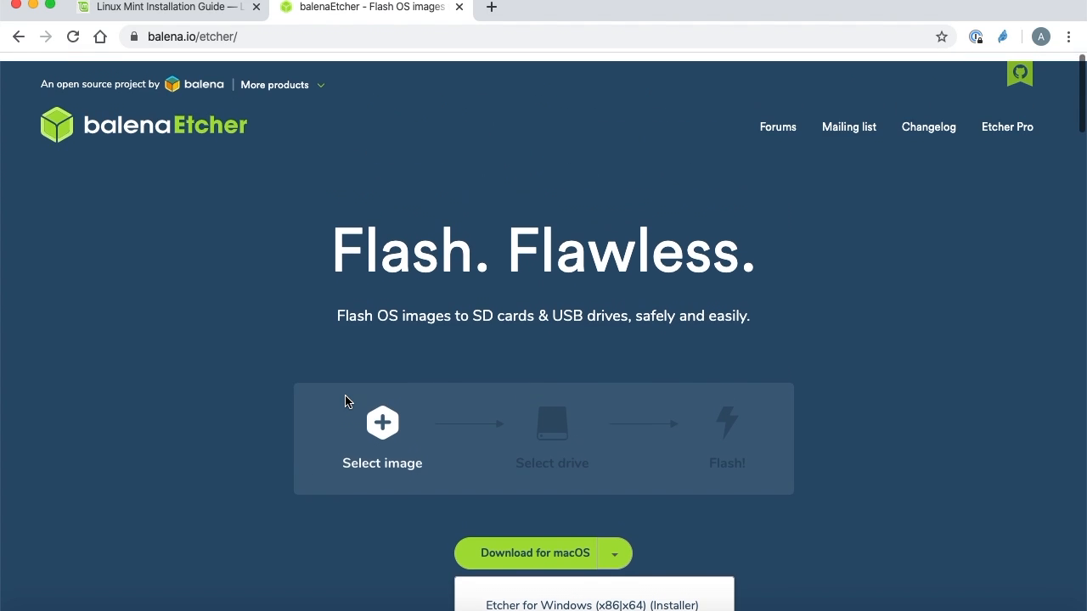
left_click(182, 337)
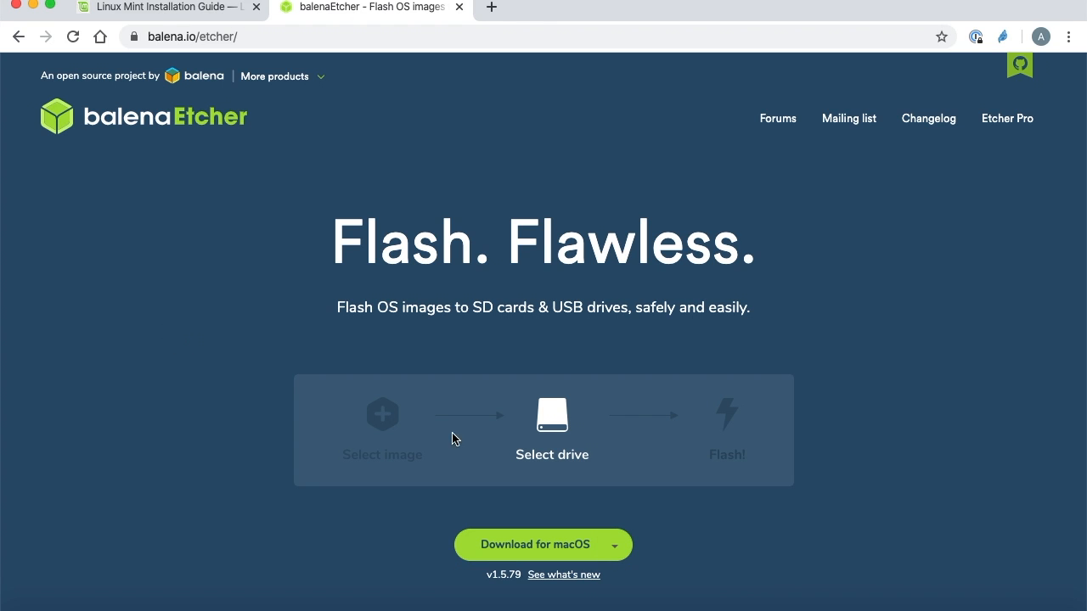
Switch to the balenaEtcher application and load linuxmint-19.3-cinnamon-64bit.iso as the image to flash.
left_click(955, 607)
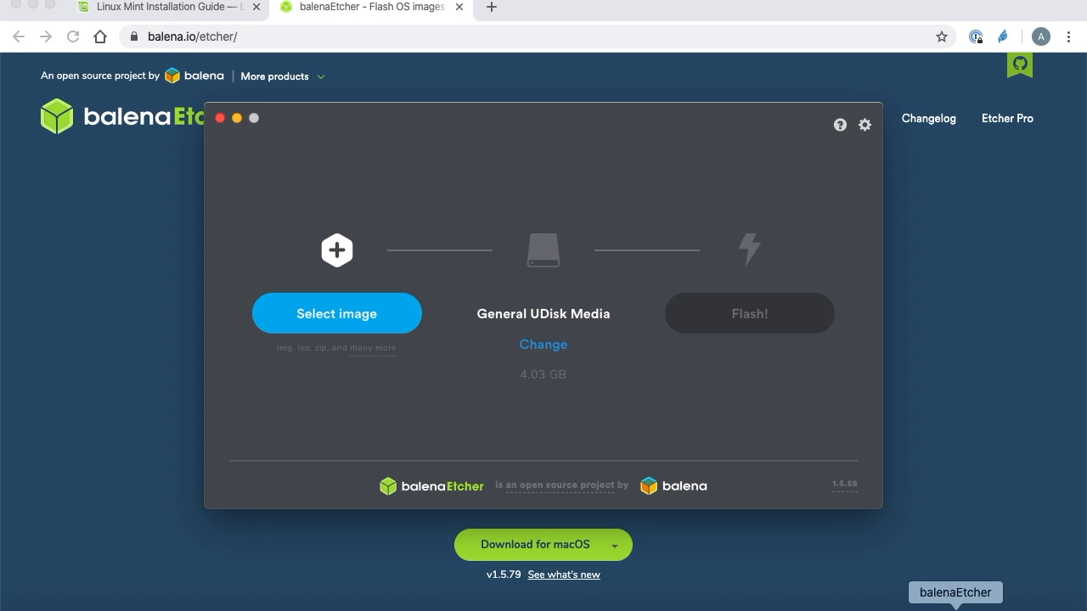
left_click(330, 321)
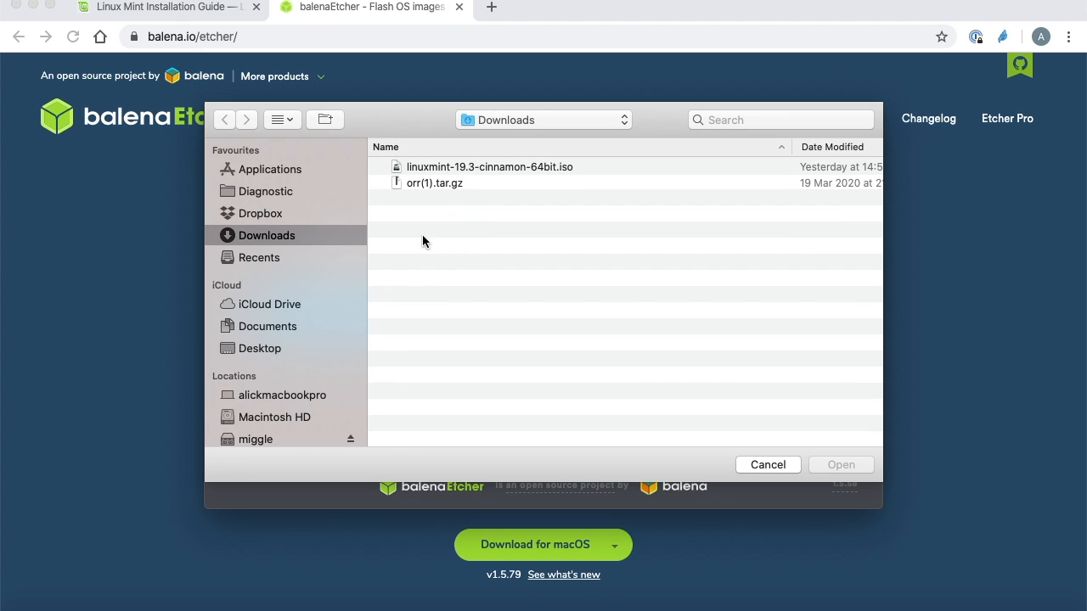
left_click(472, 169)
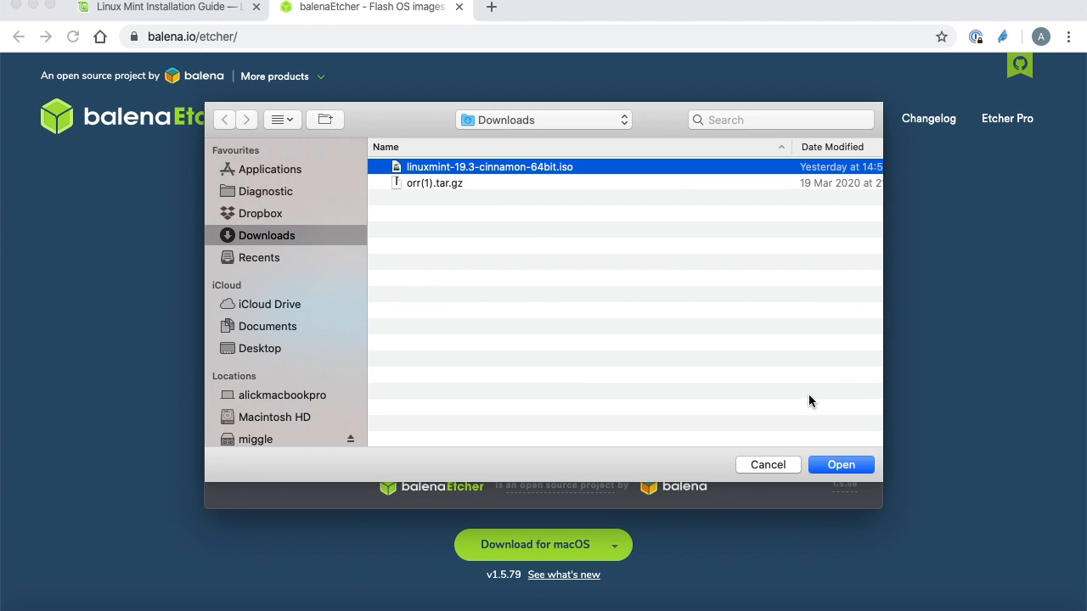
left_click(830, 466)
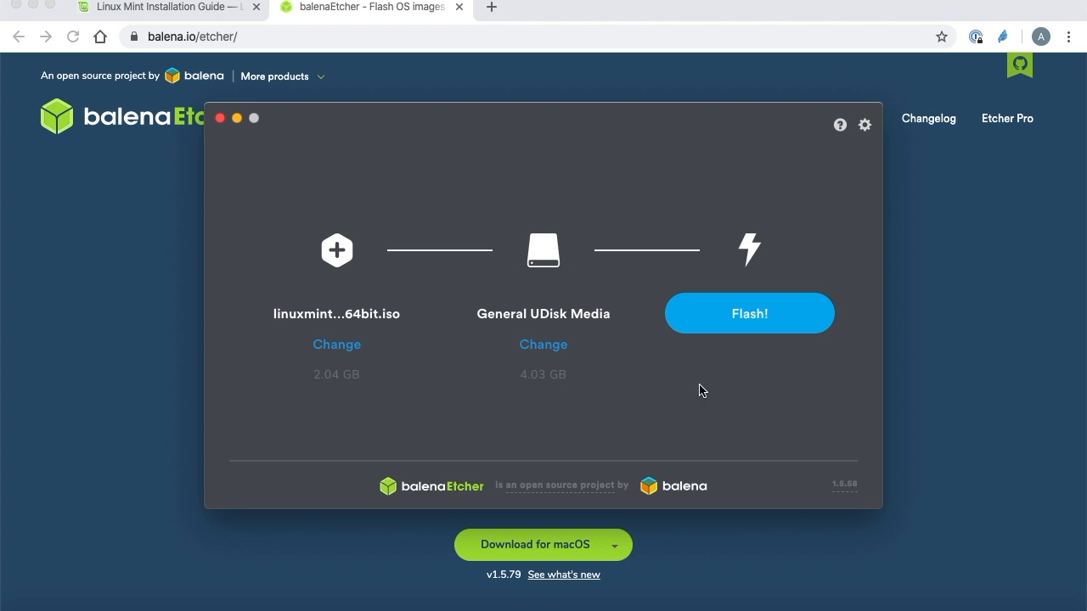
Start flashing the Linux Mint image to the General UDisk Media drive and authorise it with the account password.
left_click(751, 315)
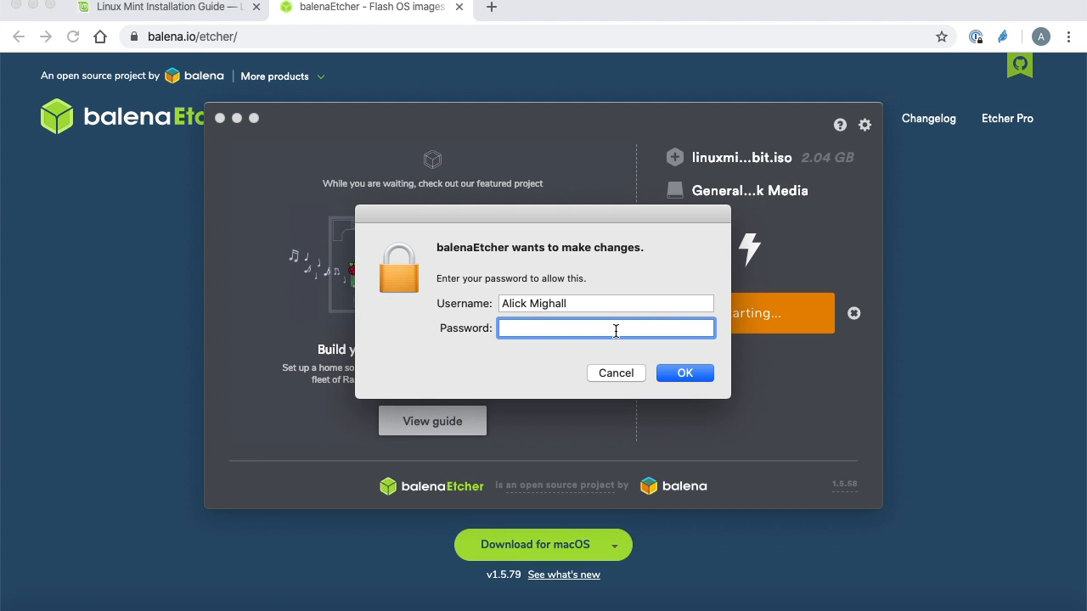
type("*********")
key("Return")
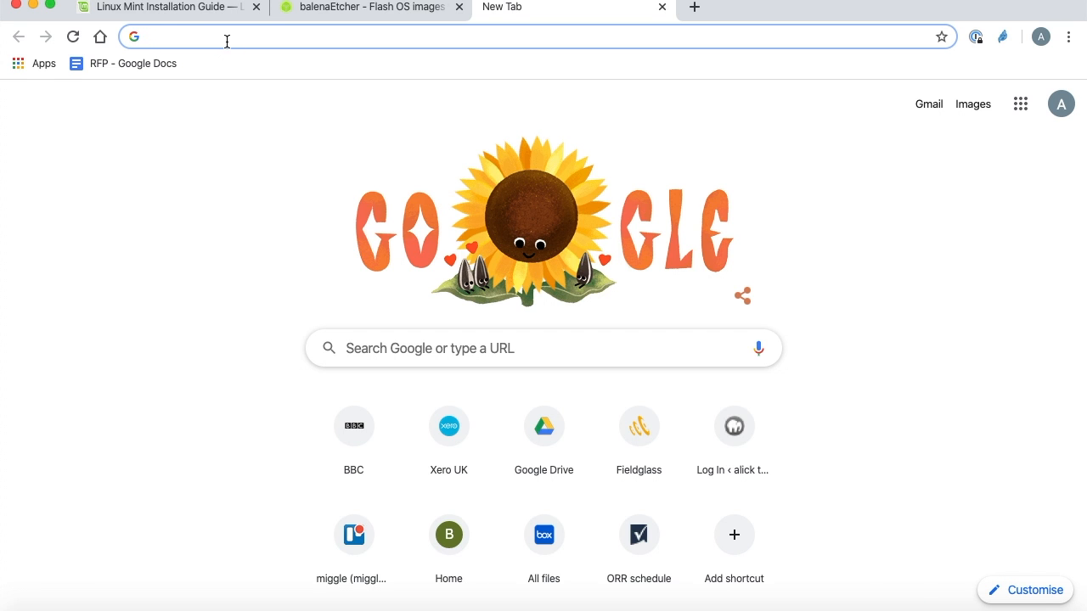
Search the web for "boot interrupt dell latitude".
type("boot ")
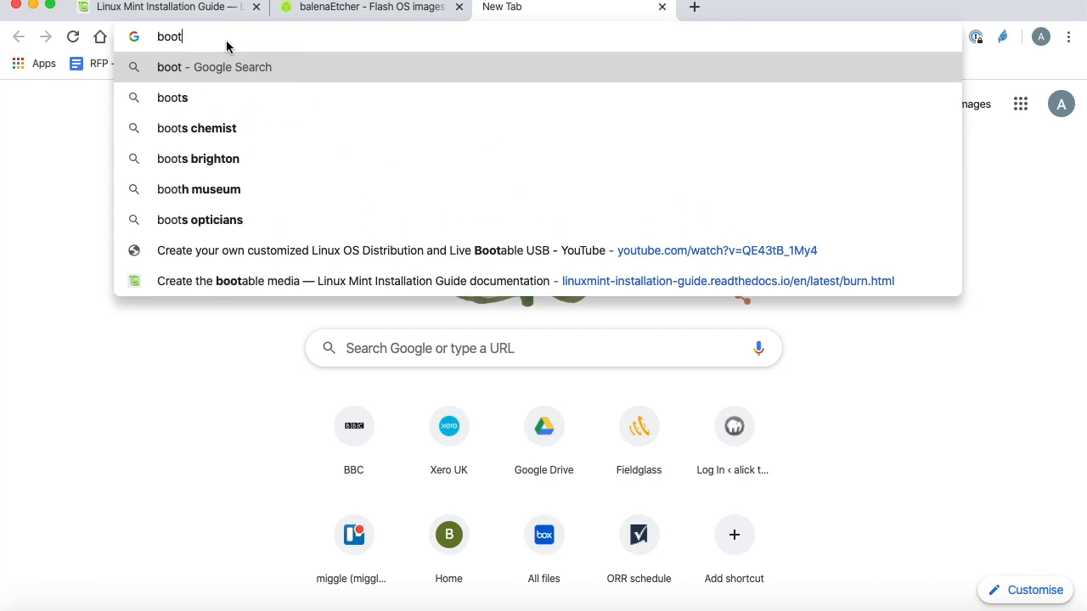
type("in")
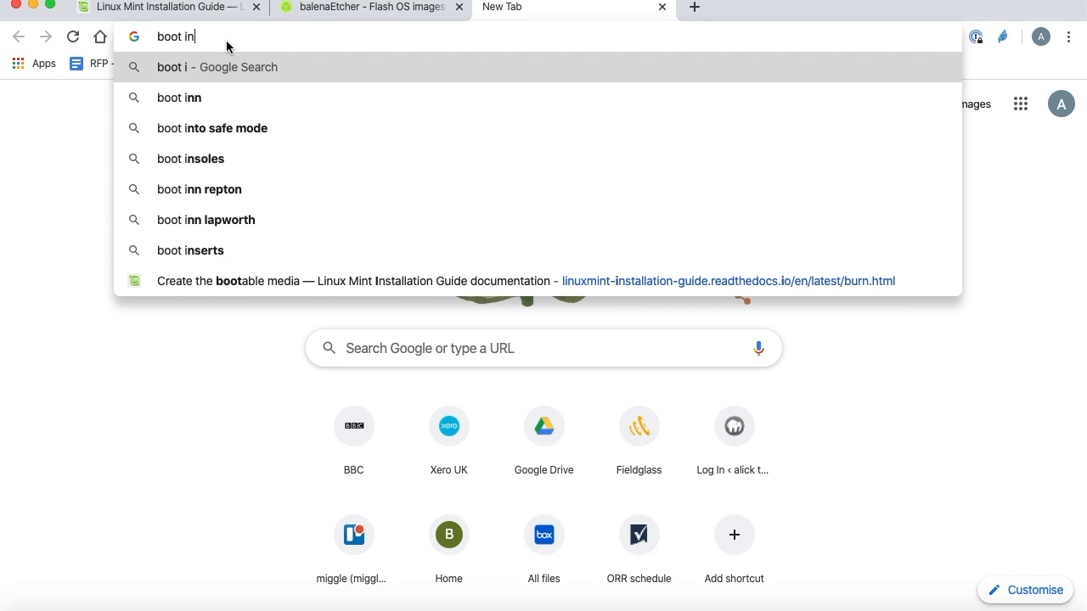
type("terrupt")
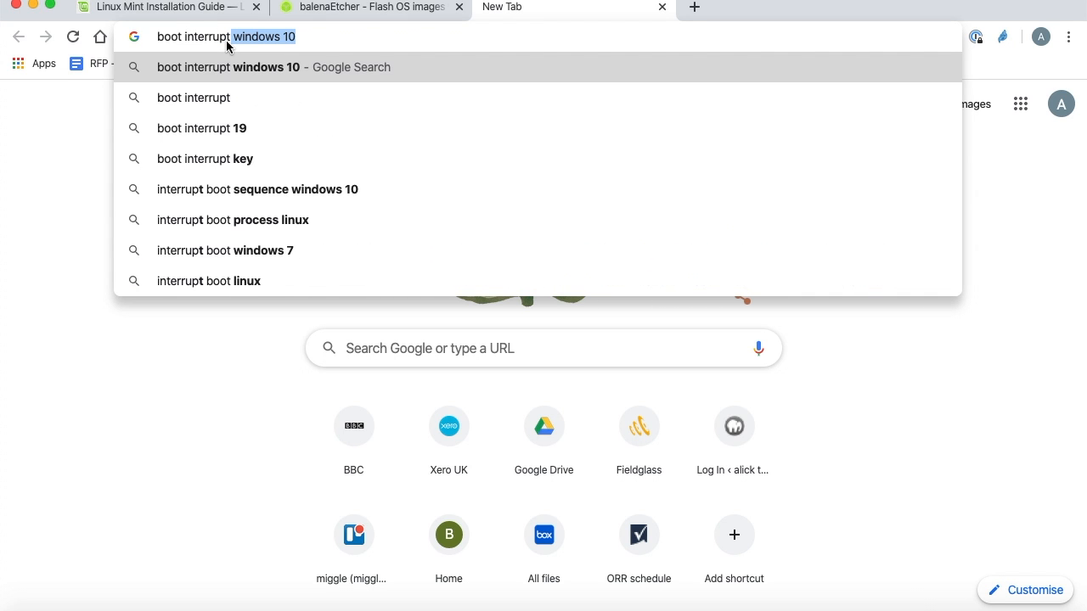
type(" de")
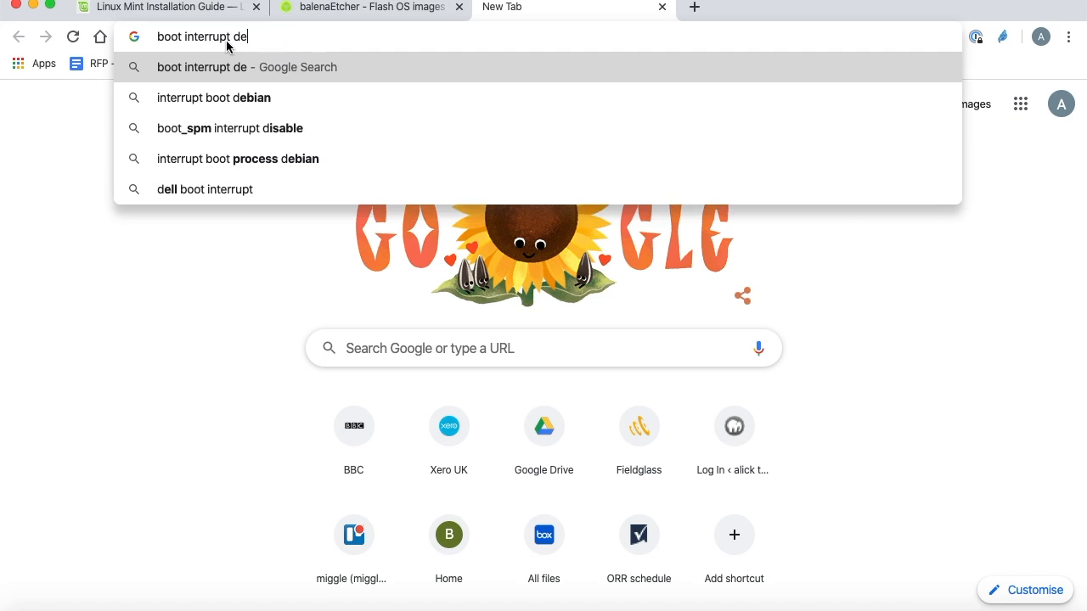
type("ll la")
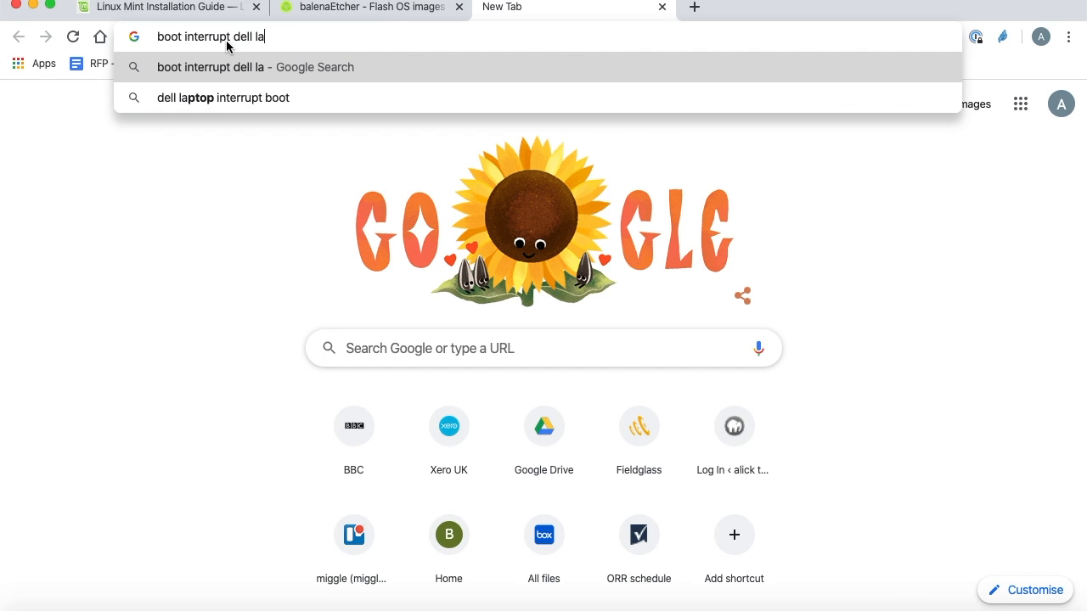
type("t")
key("Down")
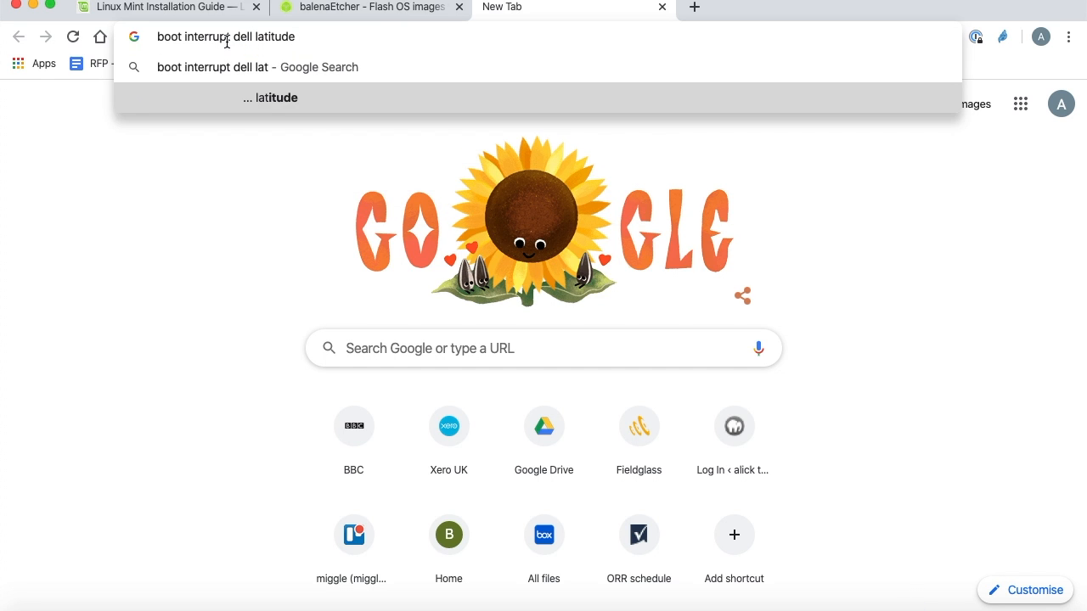
key("Return")
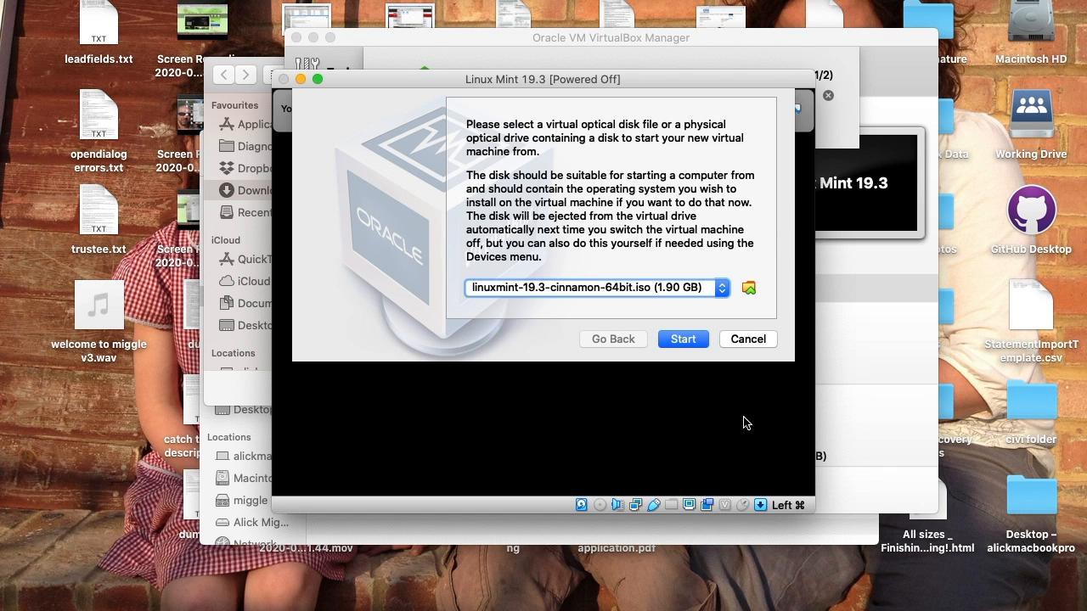
Start the Linux Mint 19.3 virtual machine from linuxmint-19.3-cinnamon-64bit.iso and launch the Linux Mint installer in English.
left_click(686, 339)
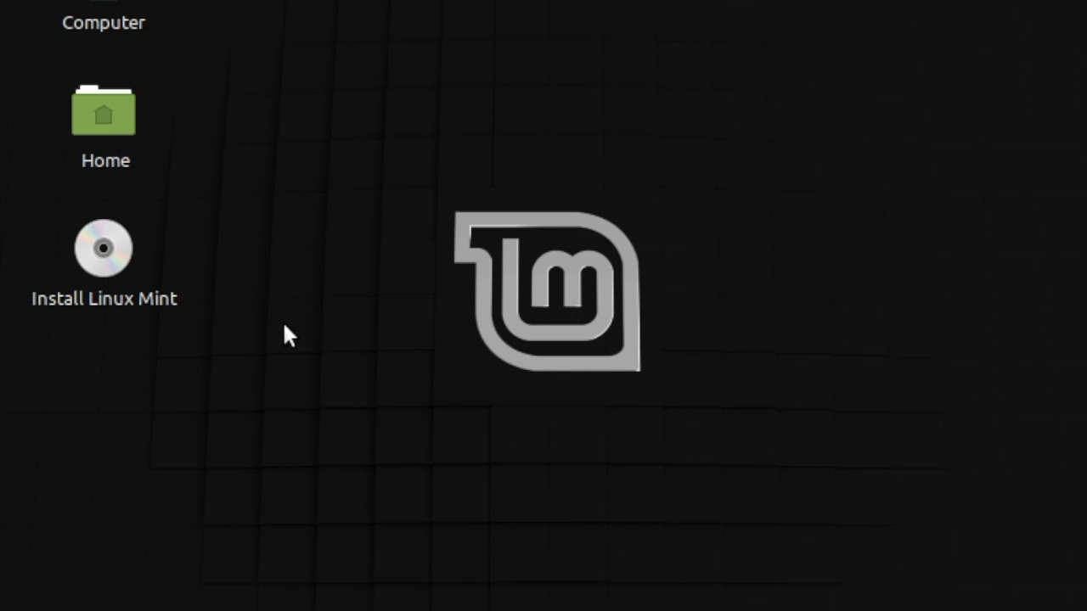
double_click(103, 250)
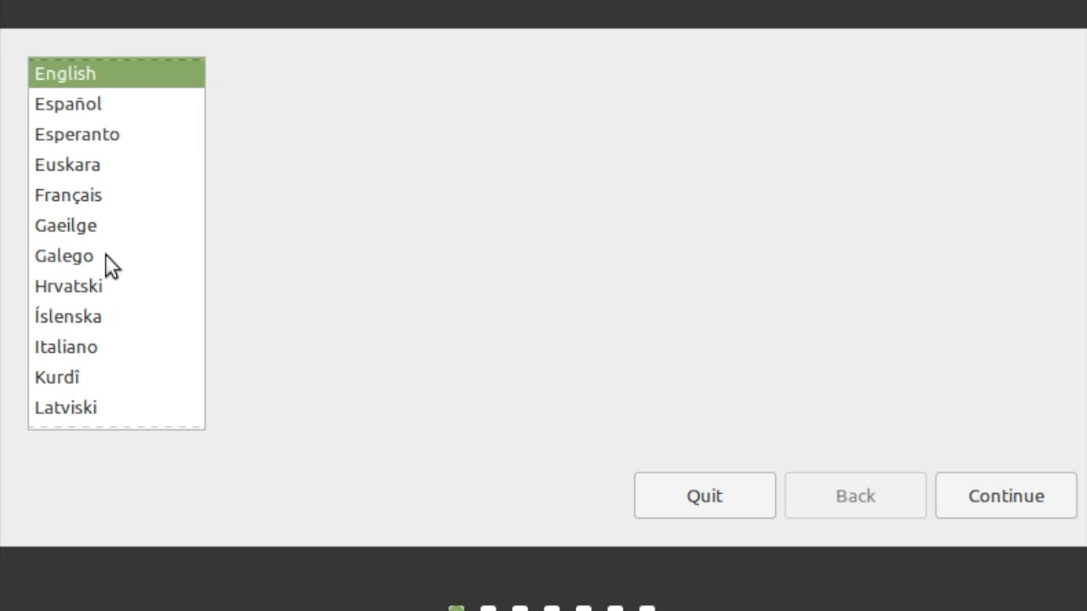
left_click(1014, 500)
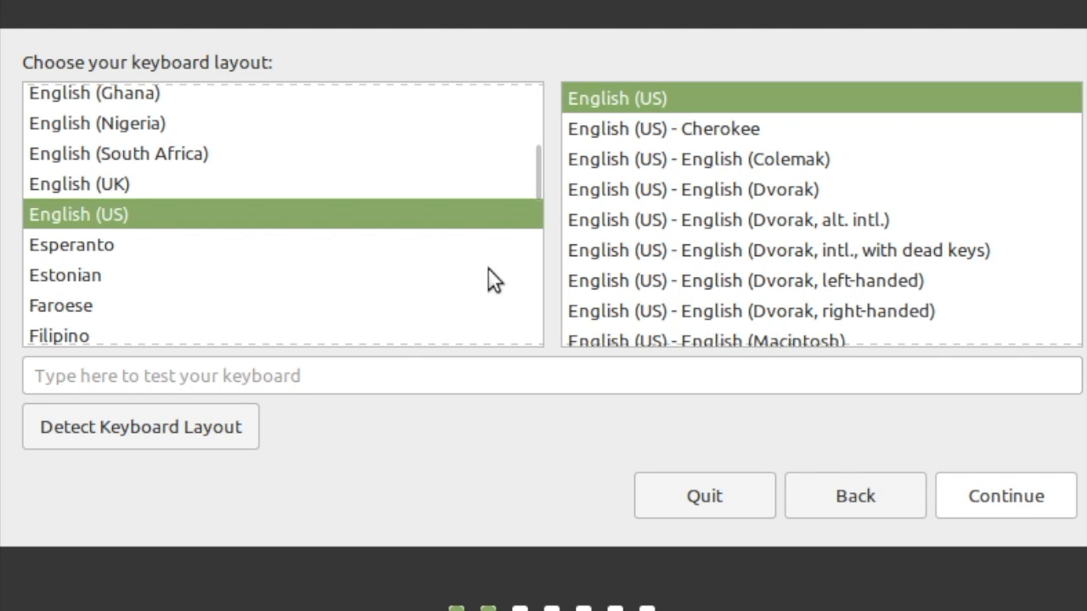
Choose the English (UK) keyboard layout and include the third-party software for graphics, Wi-Fi, Flash, MP3 and other media.
left_click(77, 187)
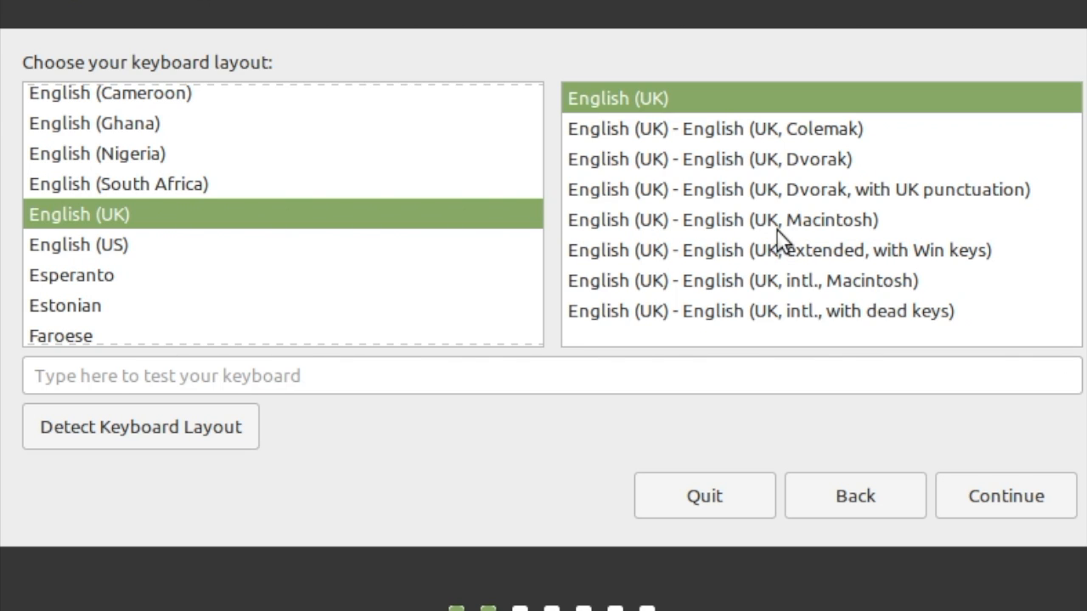
left_click(996, 491)
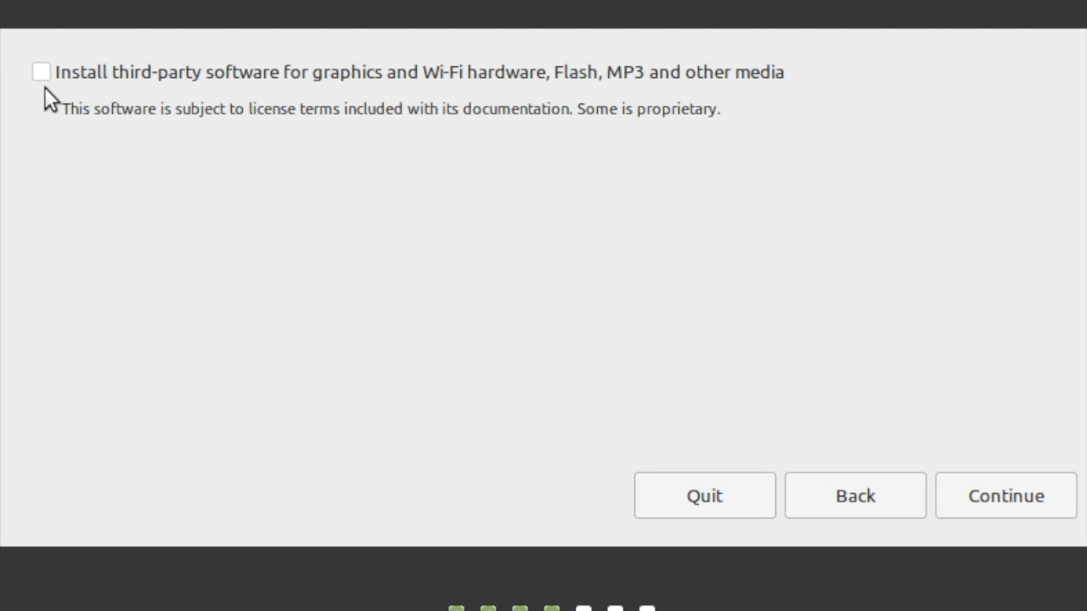
left_click(39, 74)
left_click(1009, 500)
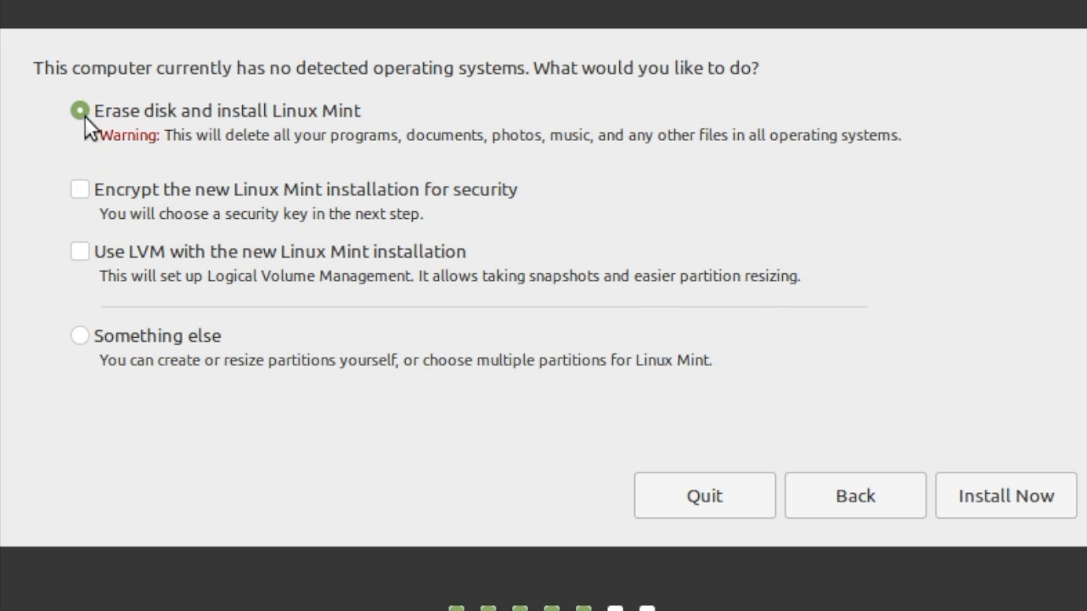
Install with the erase-disk option, accept writing the changes to the disk, and accept London as the time zone.
left_click(1017, 492)
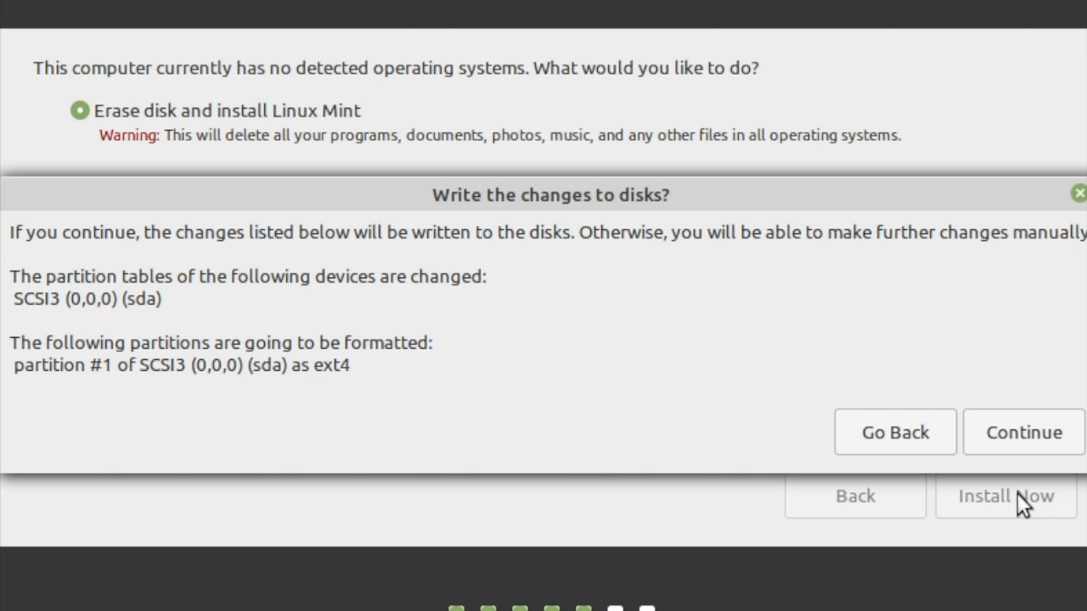
left_click(1010, 432)
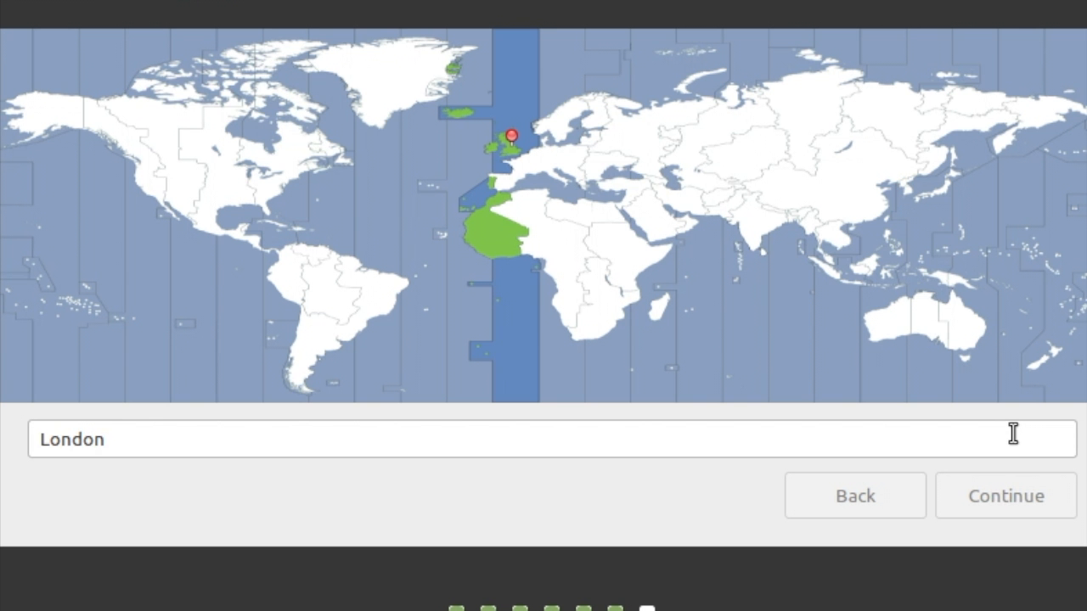
left_click(1000, 492)
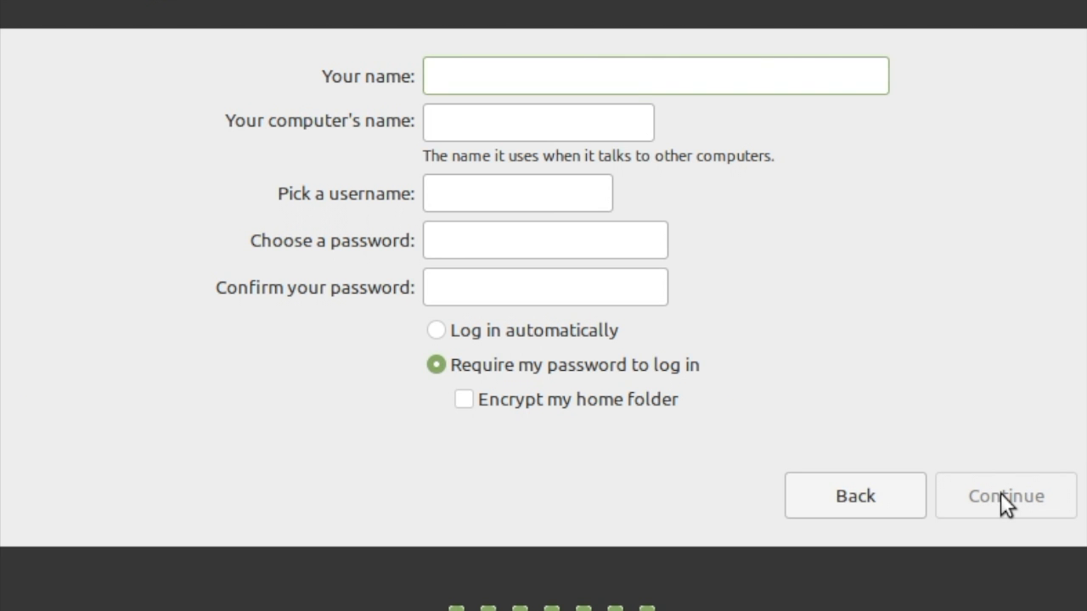
Create the user account with the user's name and a chosen, confirmed password, requiring the password to log in.
type("Alick")
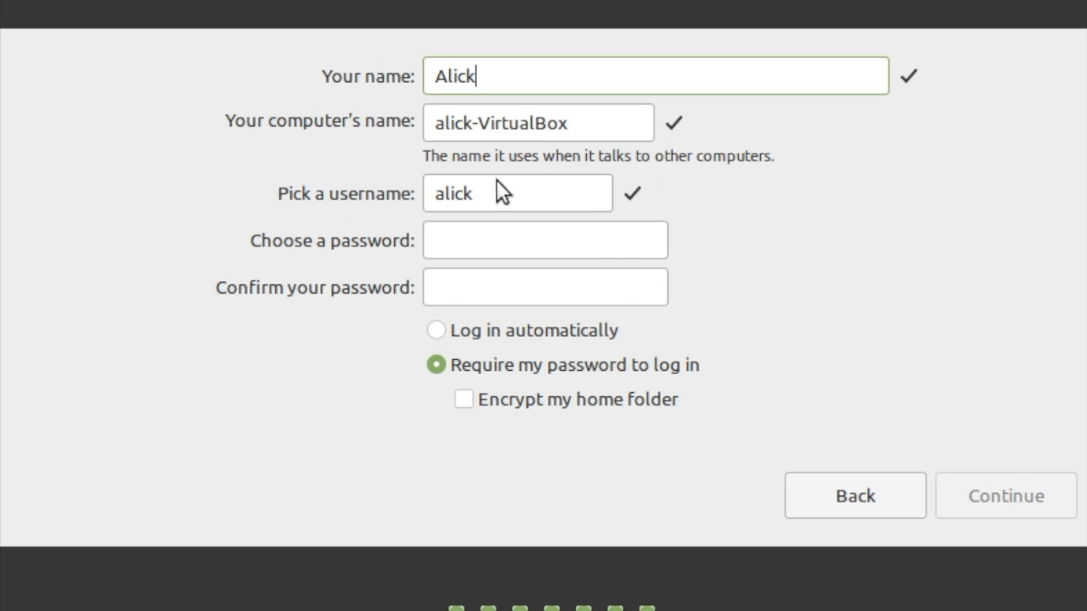
left_click(475, 242)
type("12345")
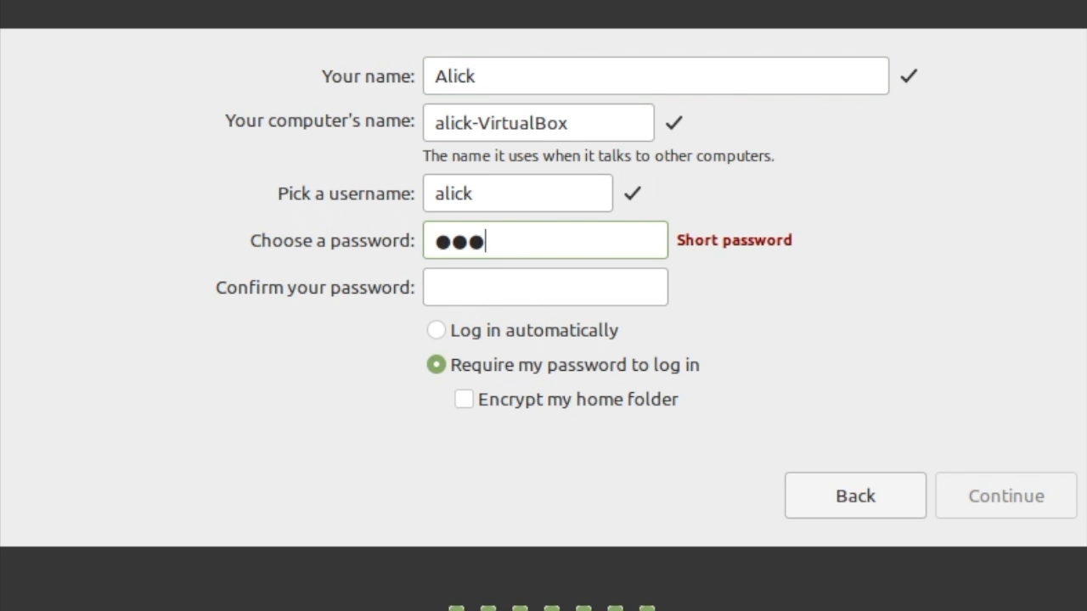
left_click(468, 288)
type("12345")
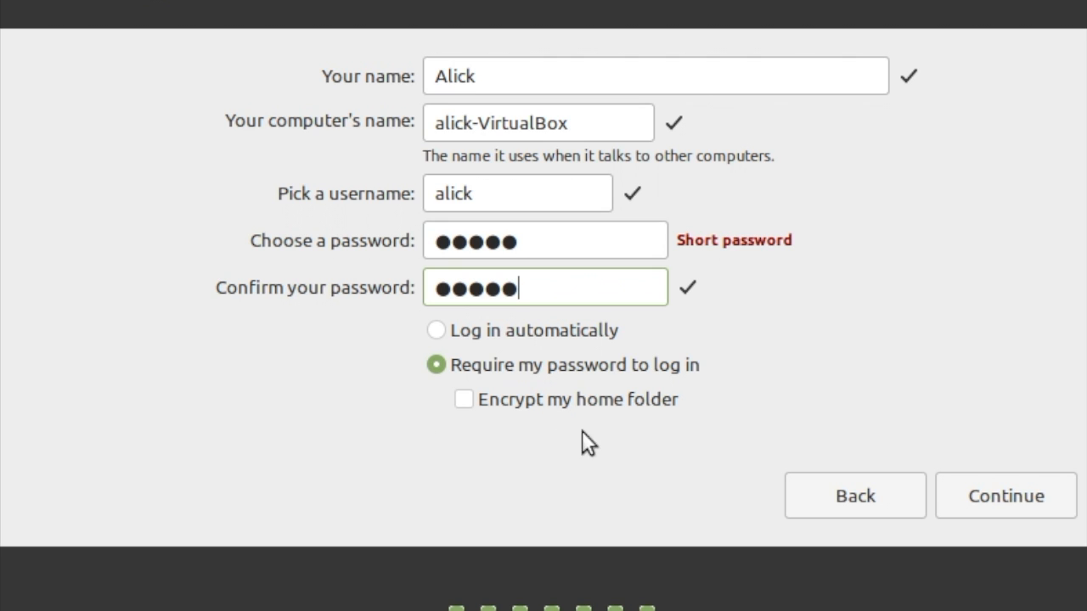
left_click(1009, 503)
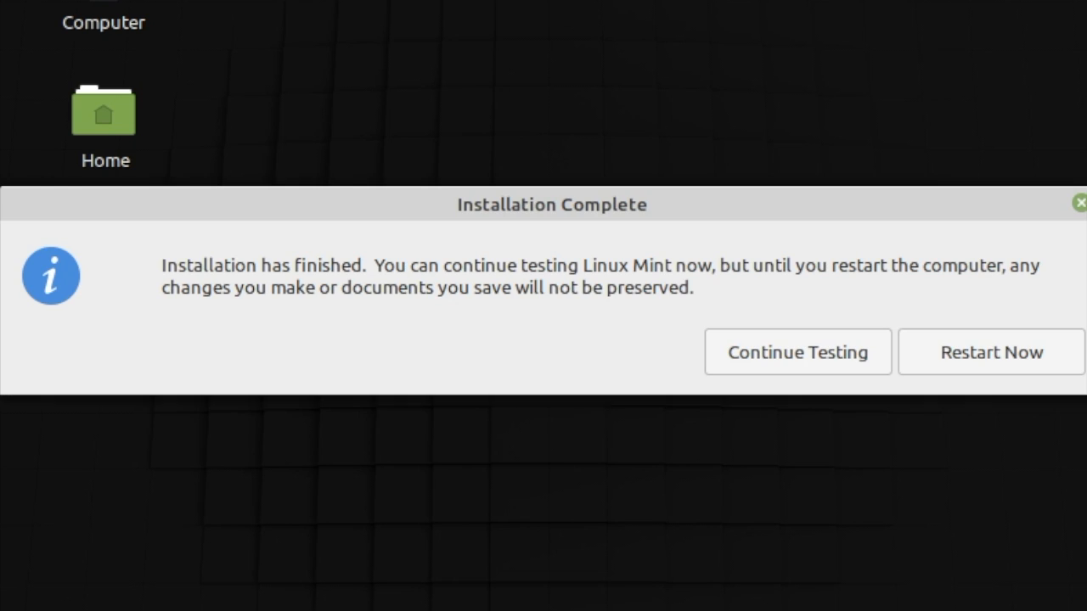
Restart the computer after the installation and log in with the account password.
left_click(989, 354)
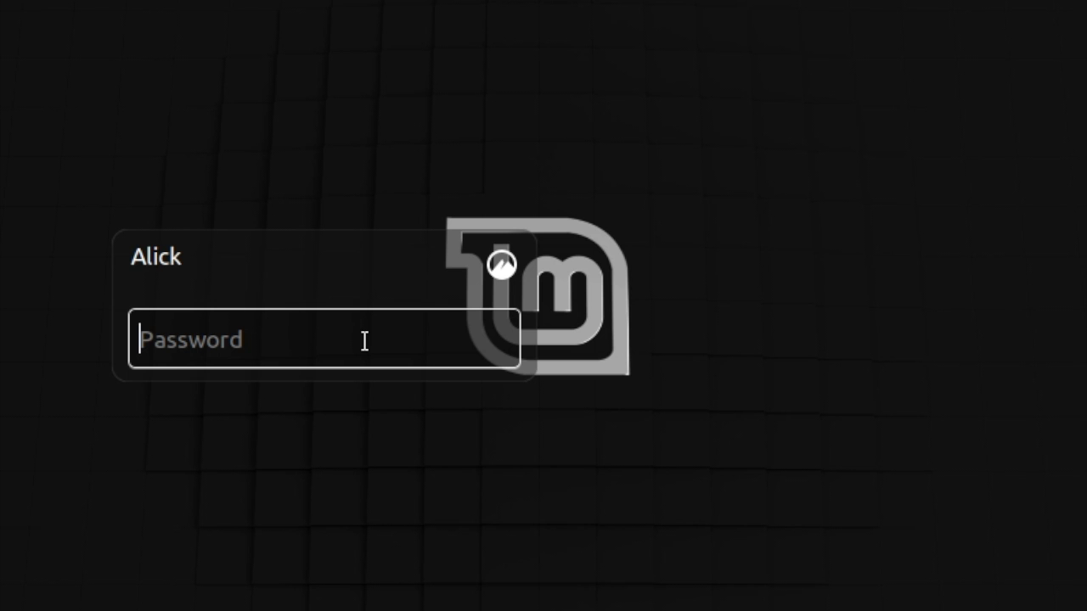
type("•••••")
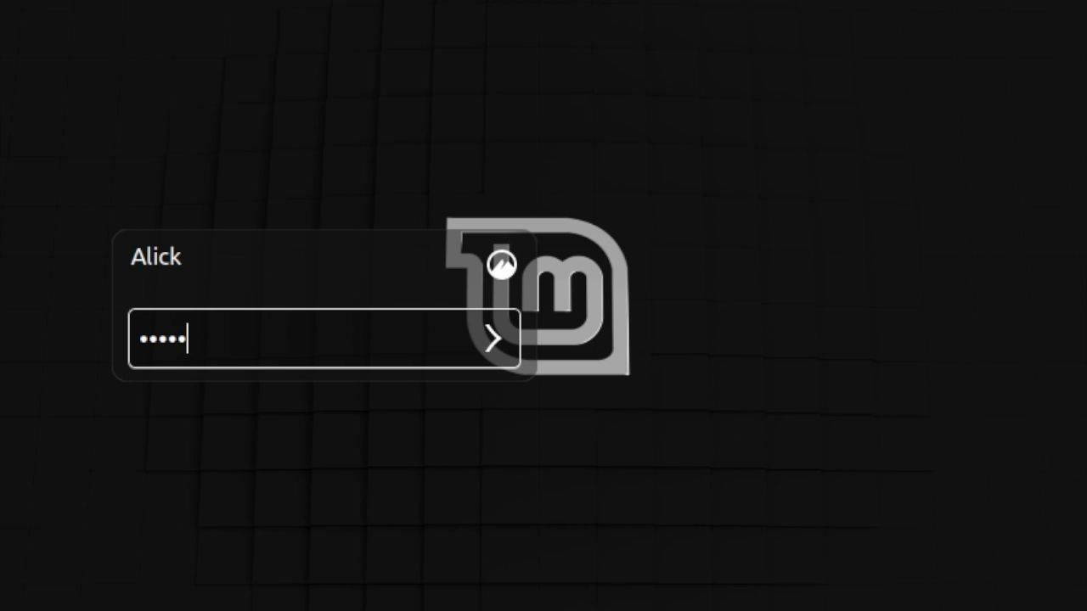
key("Return")
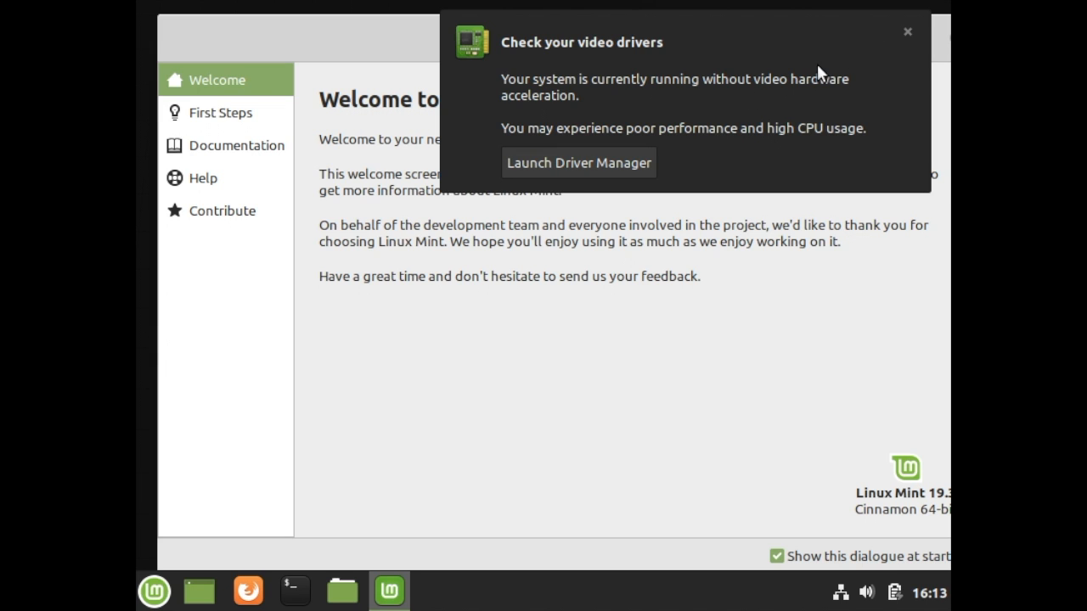
Dismiss the video driver notification, turn off showing the Welcome dialogue at startup and close it.
left_click(906, 32)
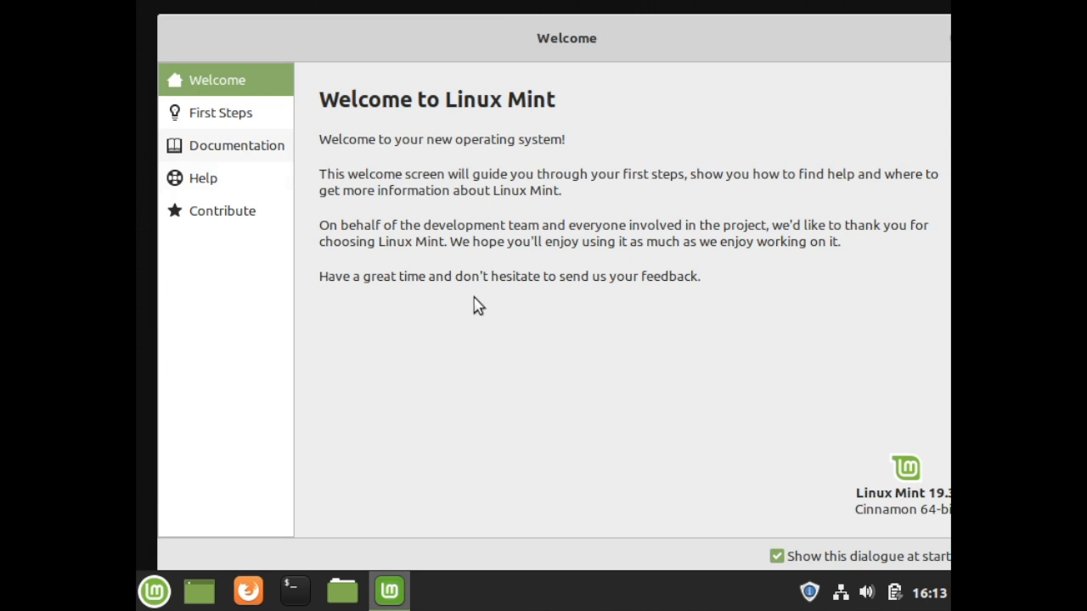
left_click(777, 558)
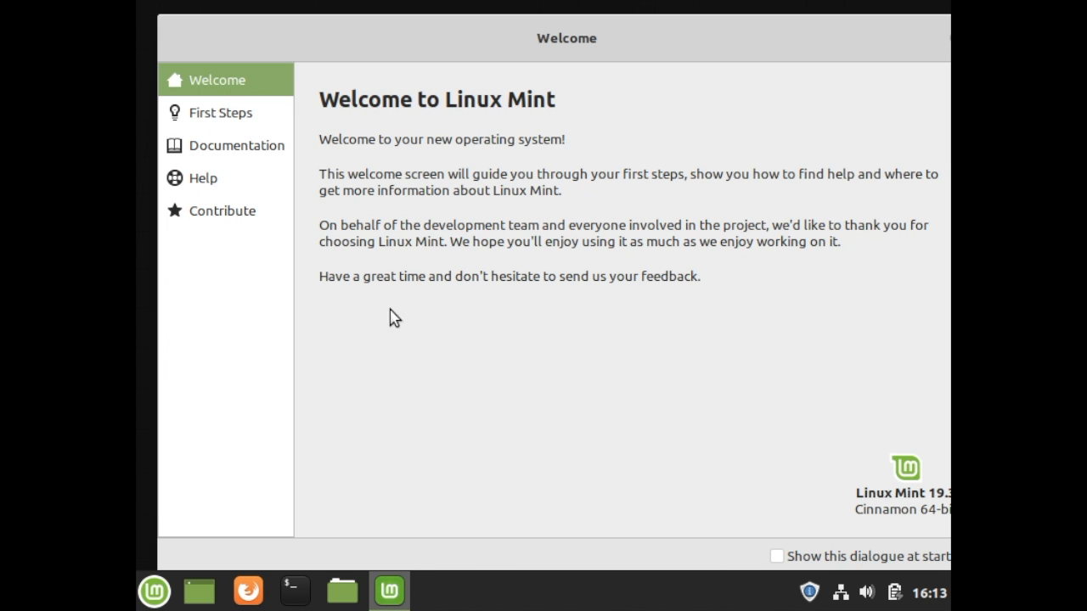
left_click(706, 31)
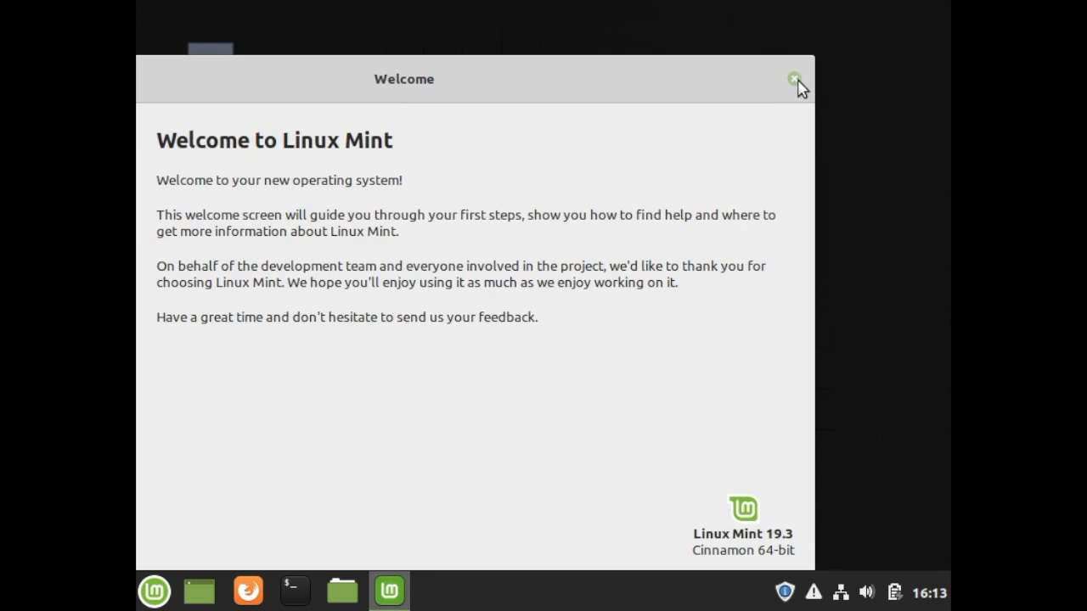
left_click(798, 82)
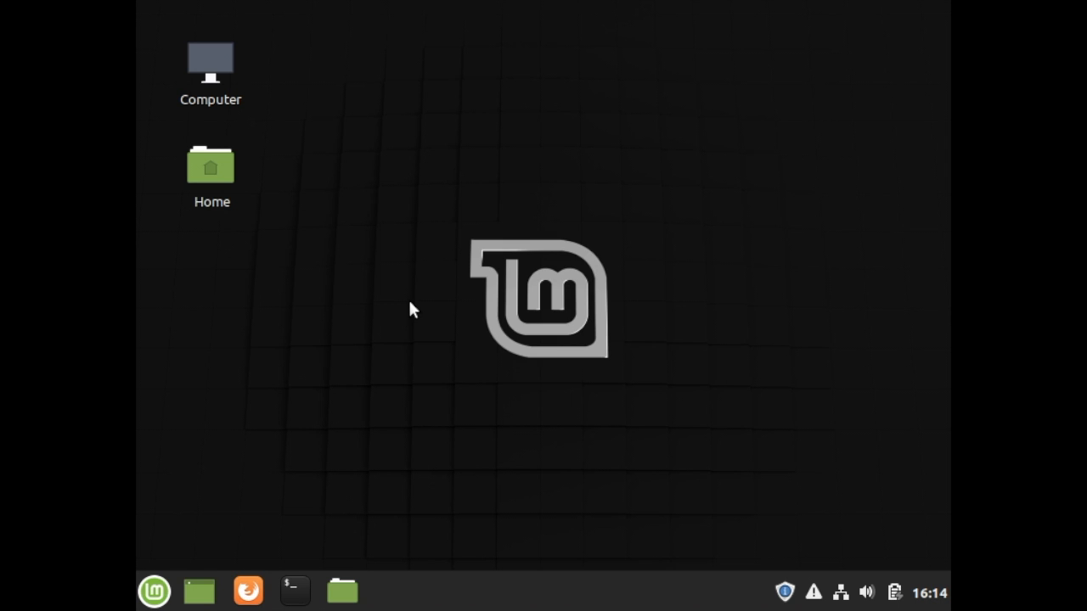
Look through the installed applications in the Linux Mint menu, including the Internet and Office categories.
left_click(154, 592)
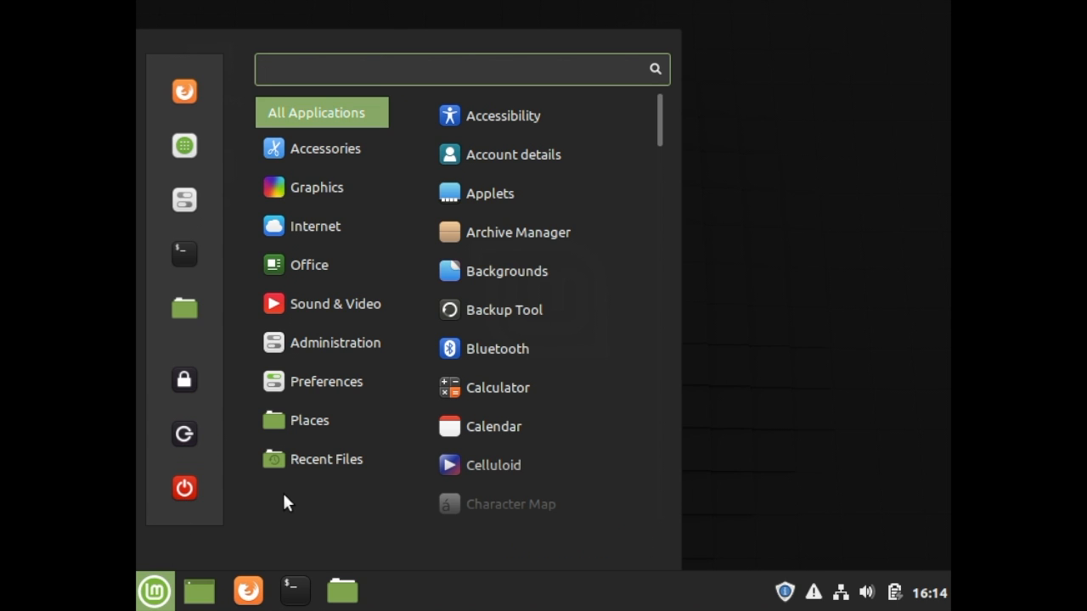
mouse_move(305, 216)
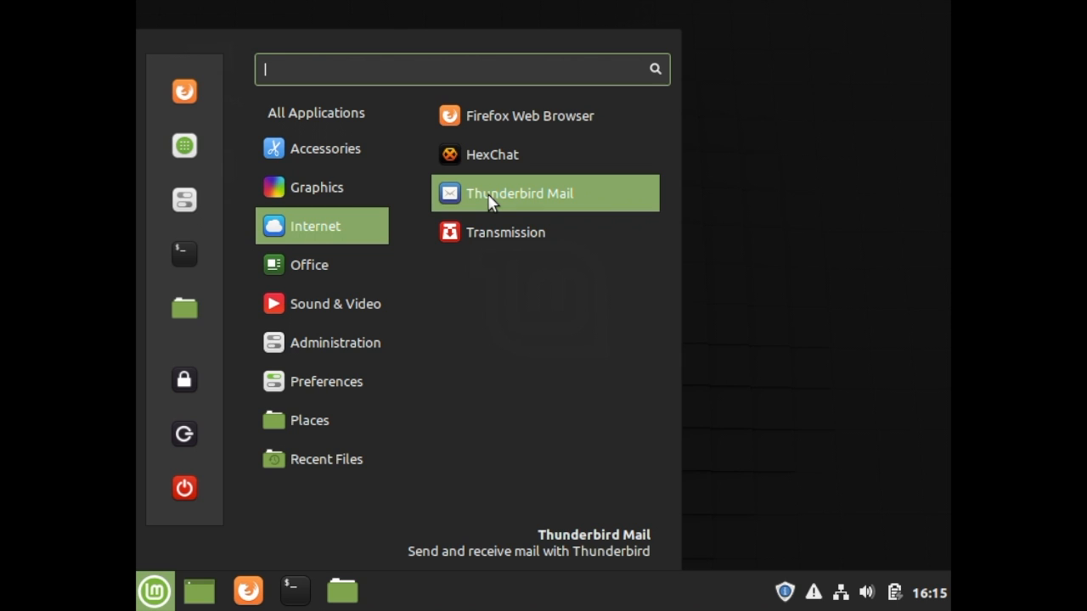
mouse_move(323, 262)
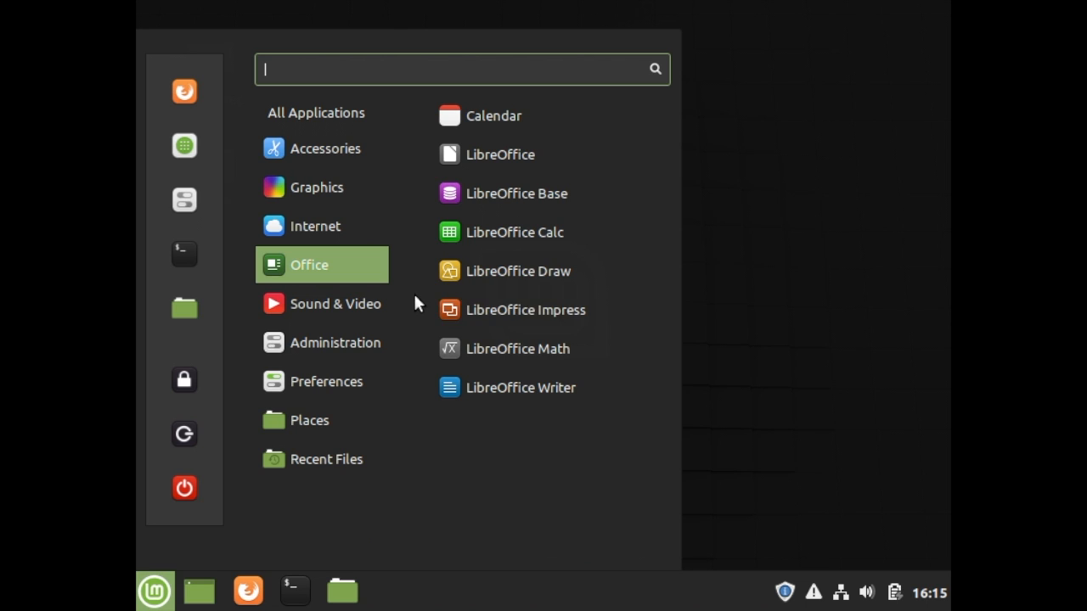
mouse_move(337, 228)
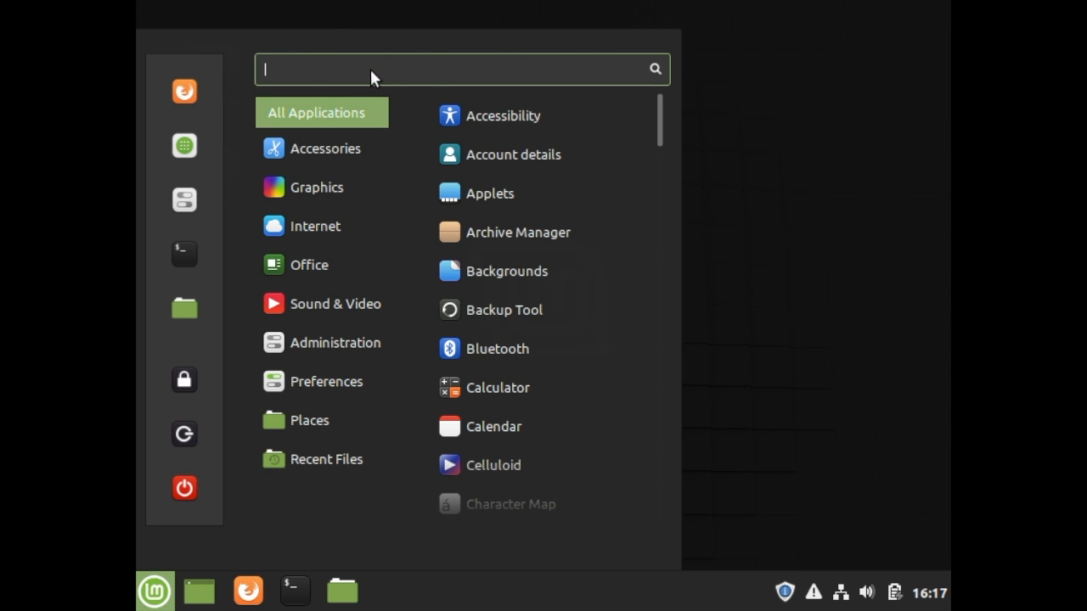
Open Software Manager, search it for "chrom" and open the Chromium-browser entry.
type("sof")
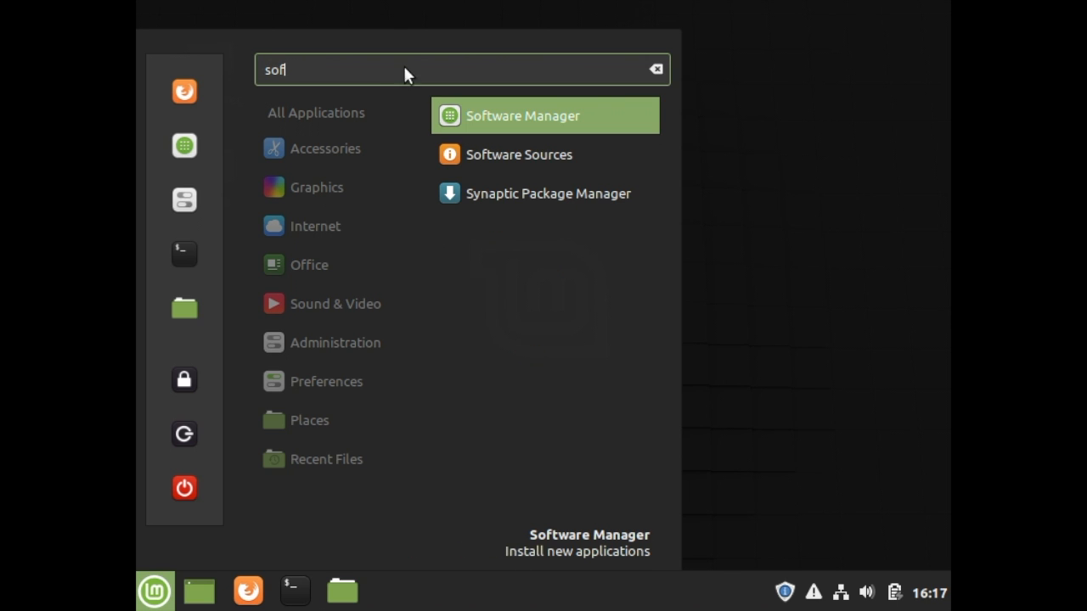
left_click(475, 120)
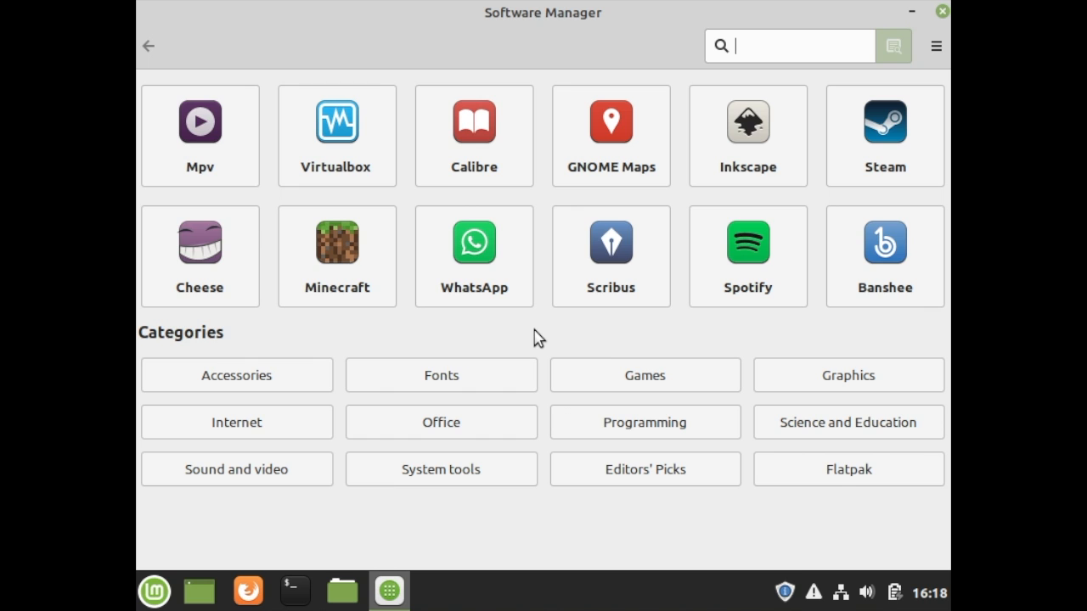
left_click(789, 42)
type("chrom")
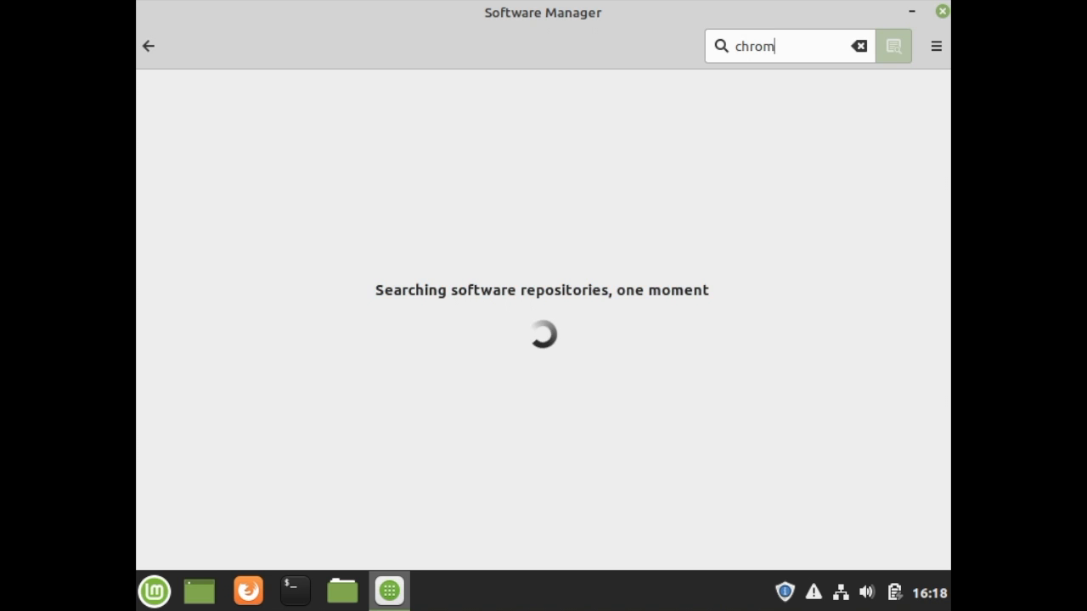
left_click(460, 117)
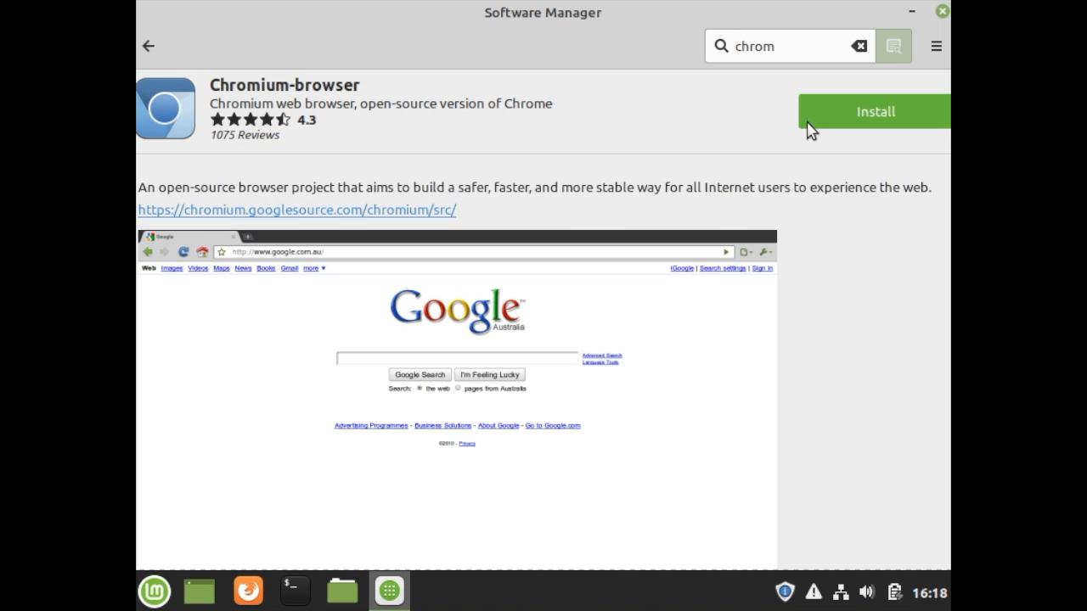
Install Chromium-browser, authenticating with the account password.
left_click(835, 116)
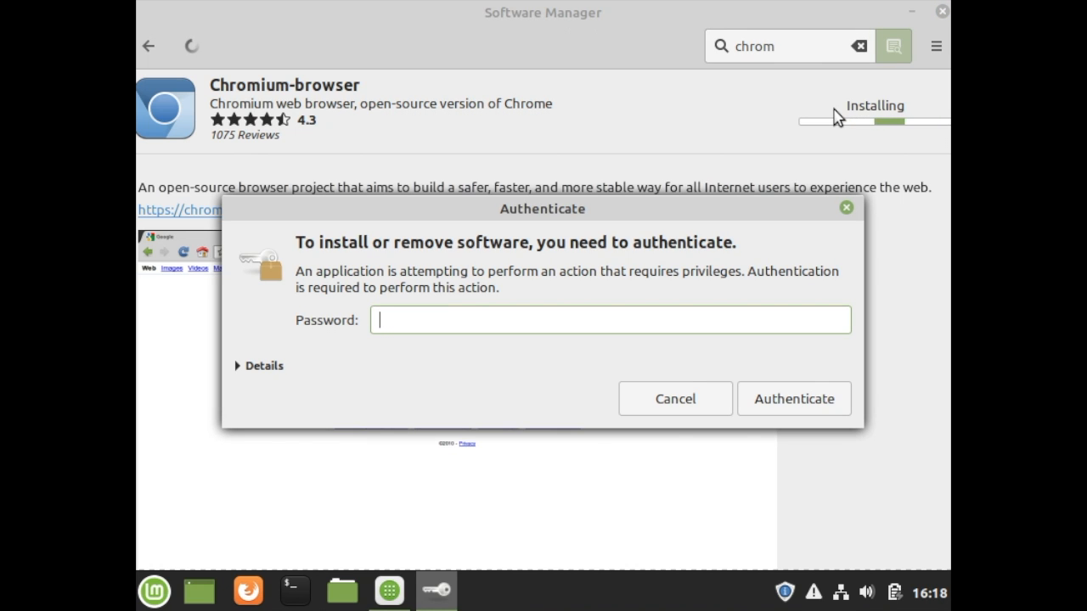
type("•••••")
left_click(775, 405)
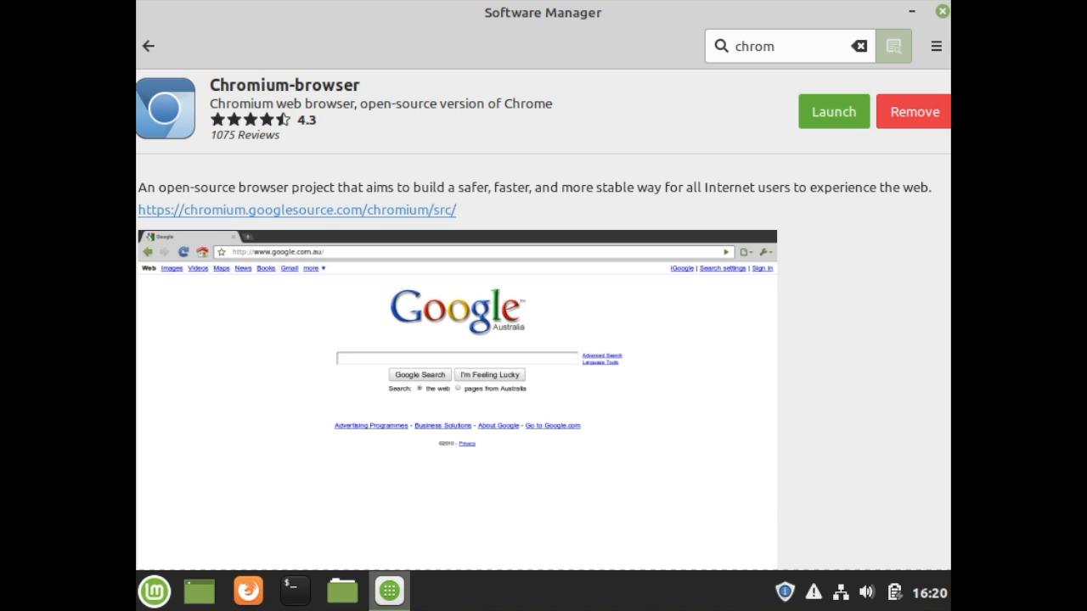
Launch the installed Chromium browser and open its profile menu.
left_click(836, 314)
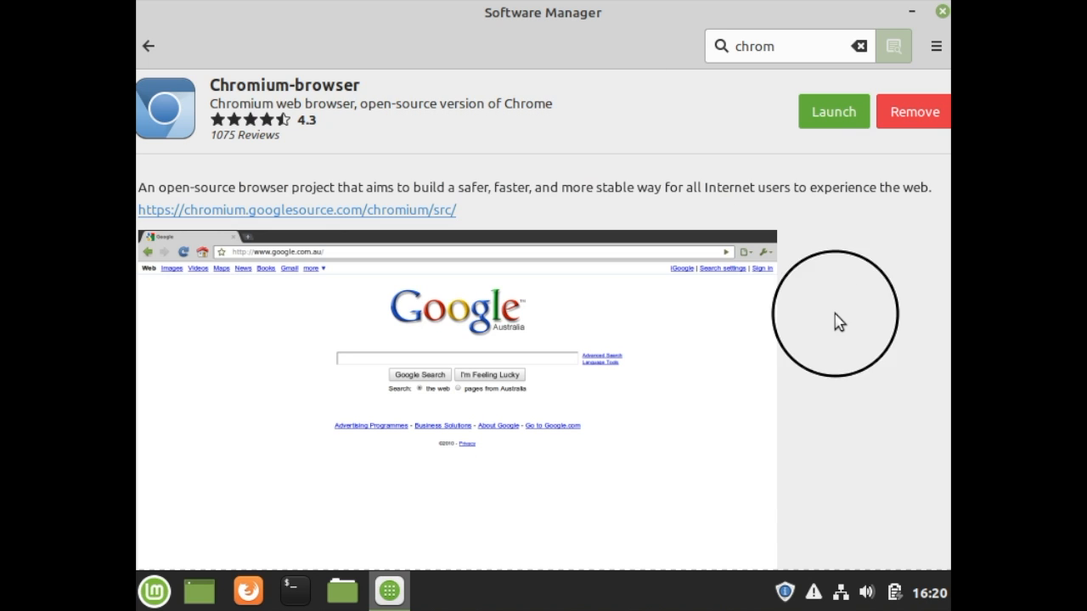
left_click(831, 122)
left_click(831, 121)
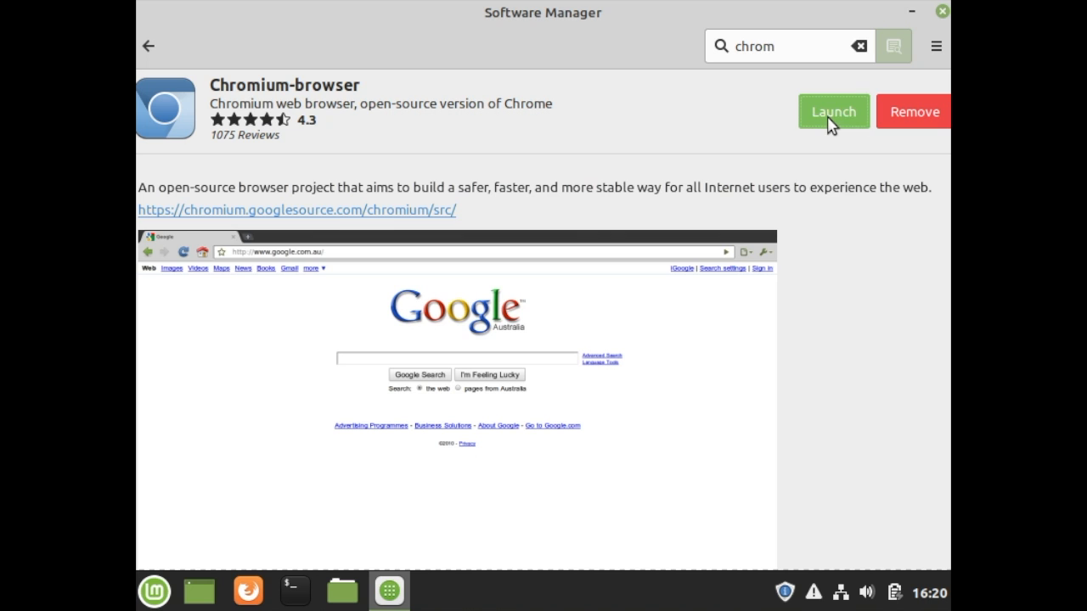
left_click(830, 122)
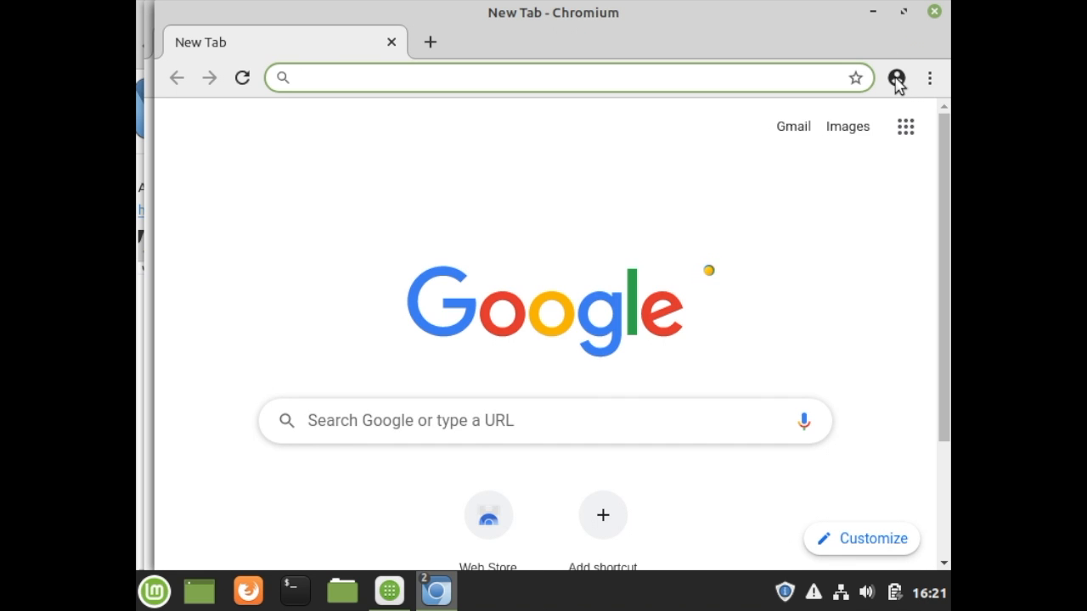
left_click(896, 79)
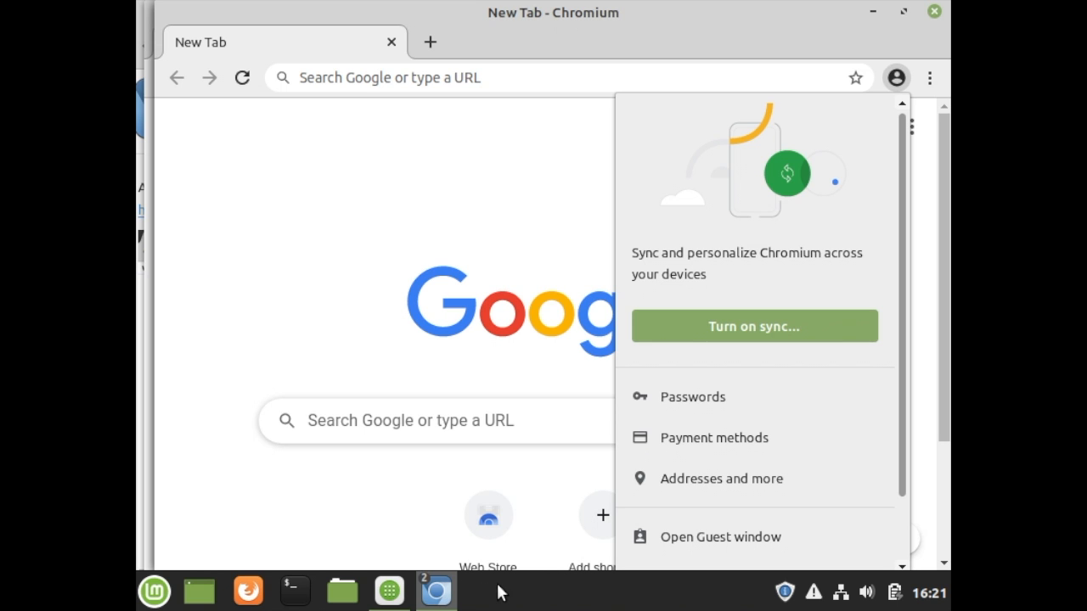
Pin Chromium to the desktop panel and unpin Firefox from it.
mouse_move(435, 597)
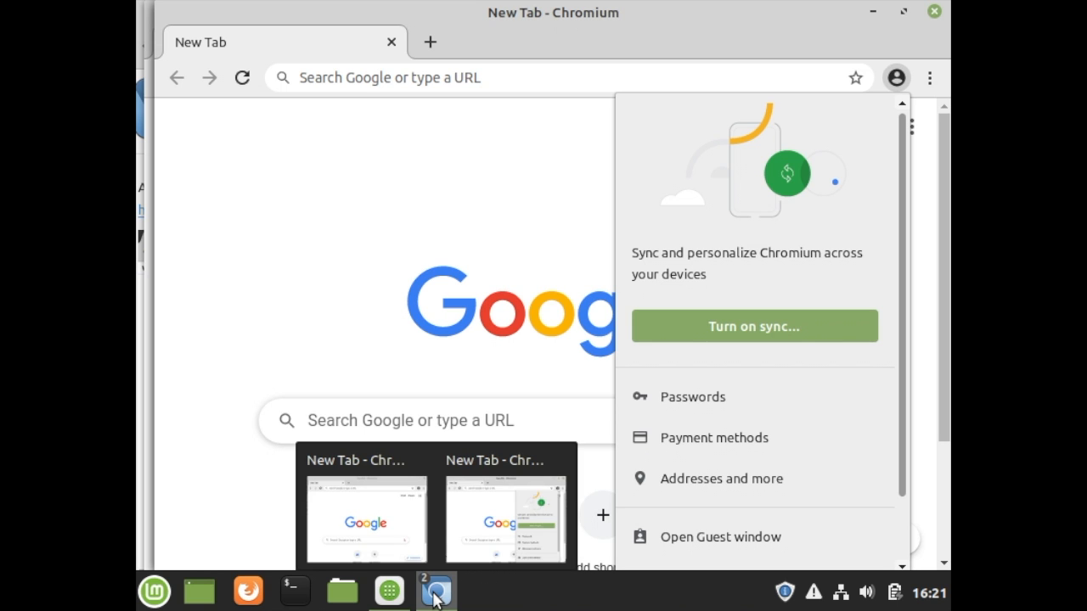
left_click(435, 597)
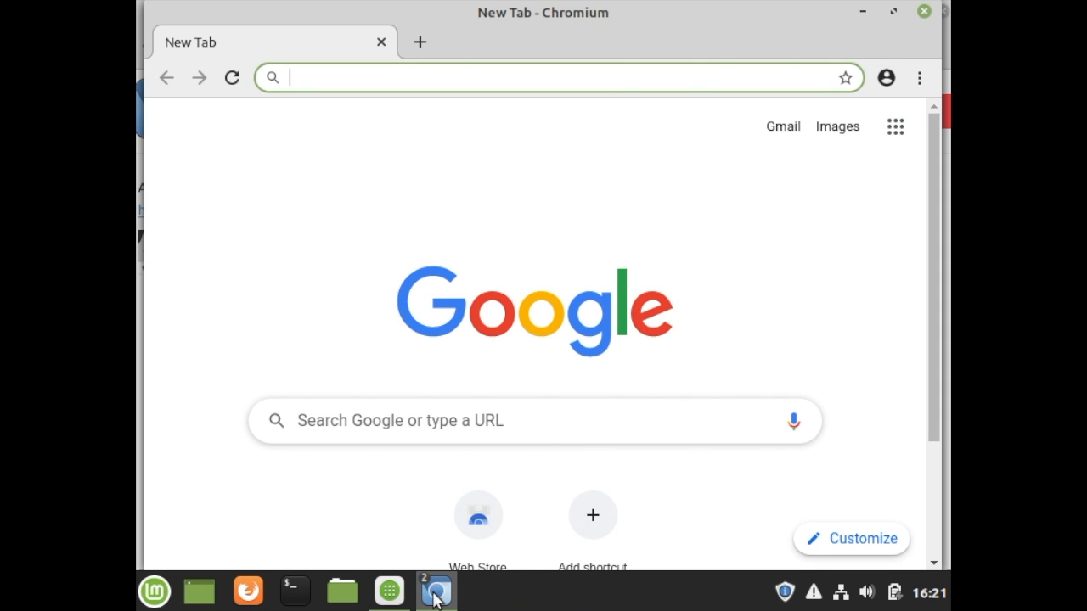
right_click(437, 594)
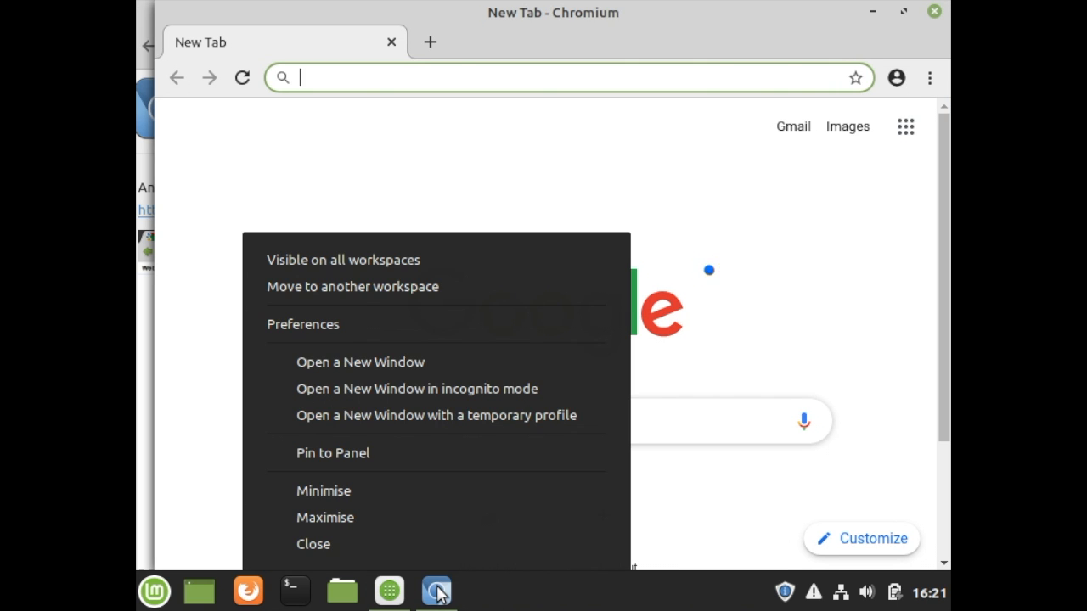
left_click(367, 455)
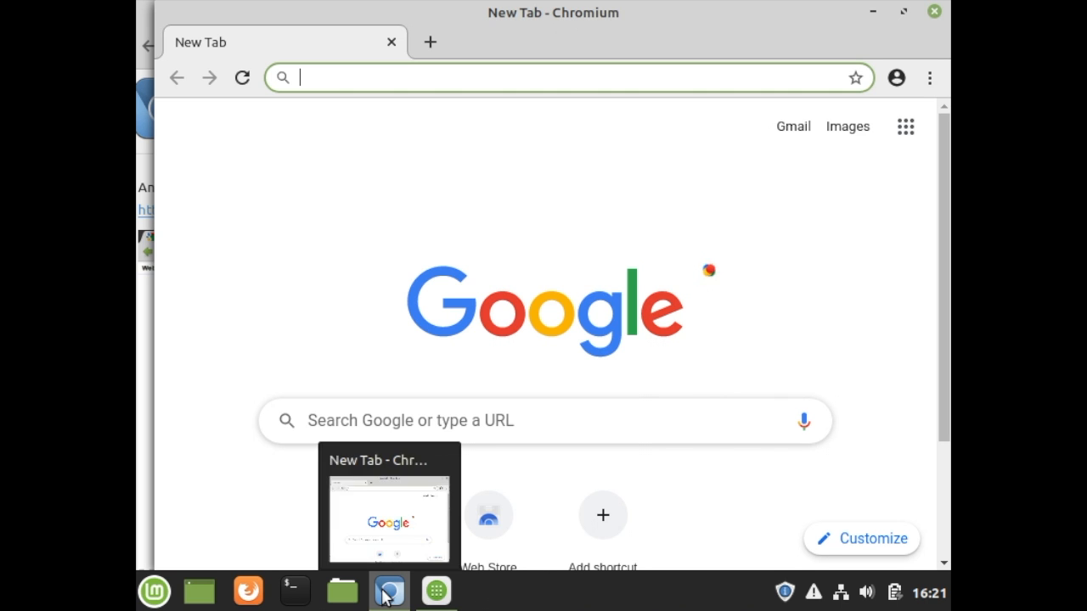
right_click(251, 595)
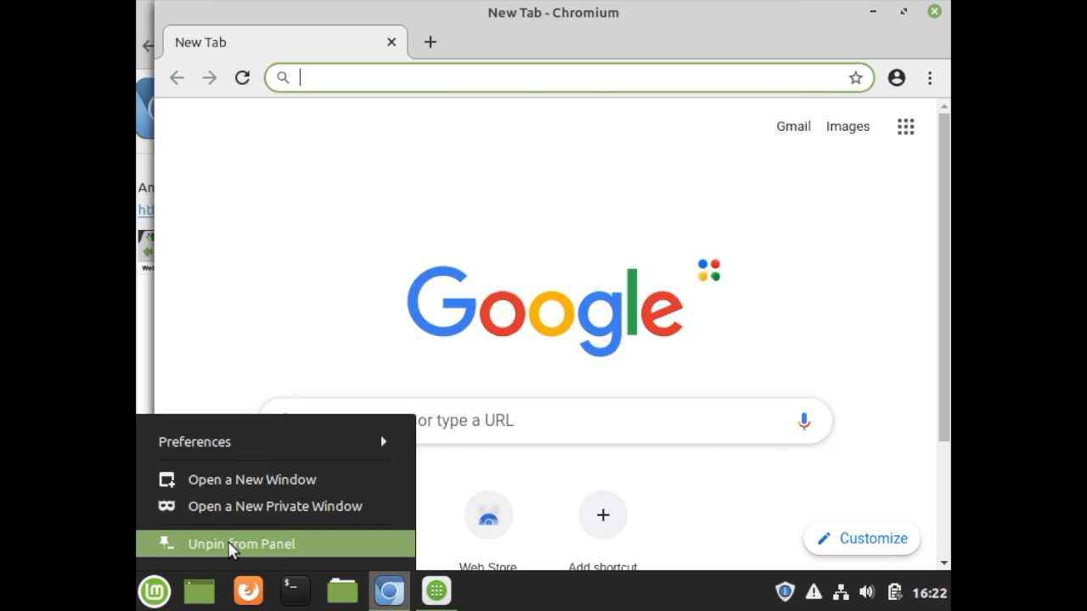
left_click(236, 544)
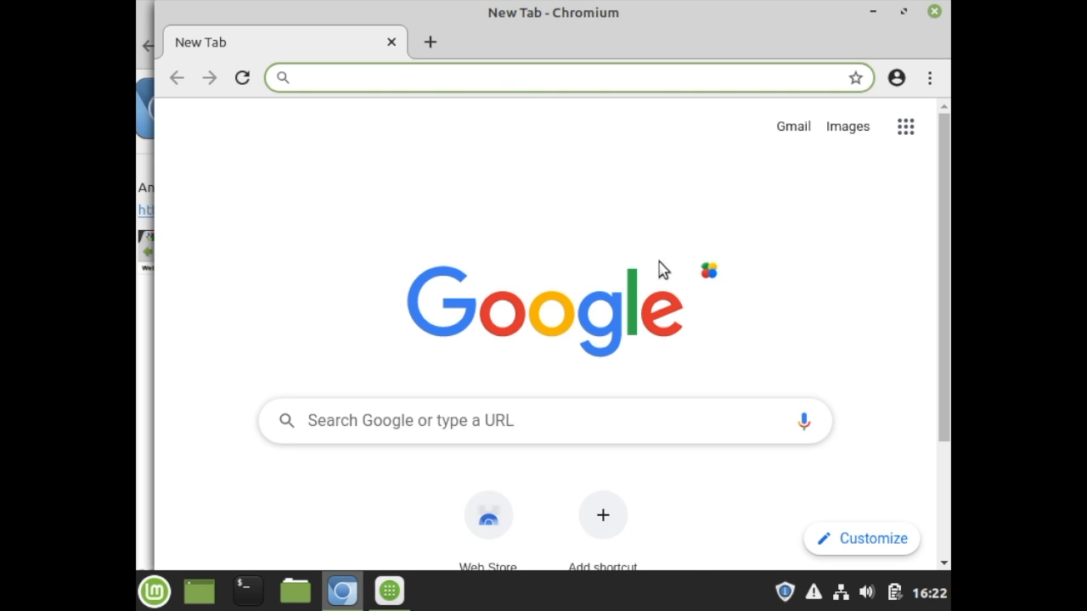
Find Update Manager by searching the Linux Mint menu for "update", open it and accept its welcome page.
left_click(155, 591)
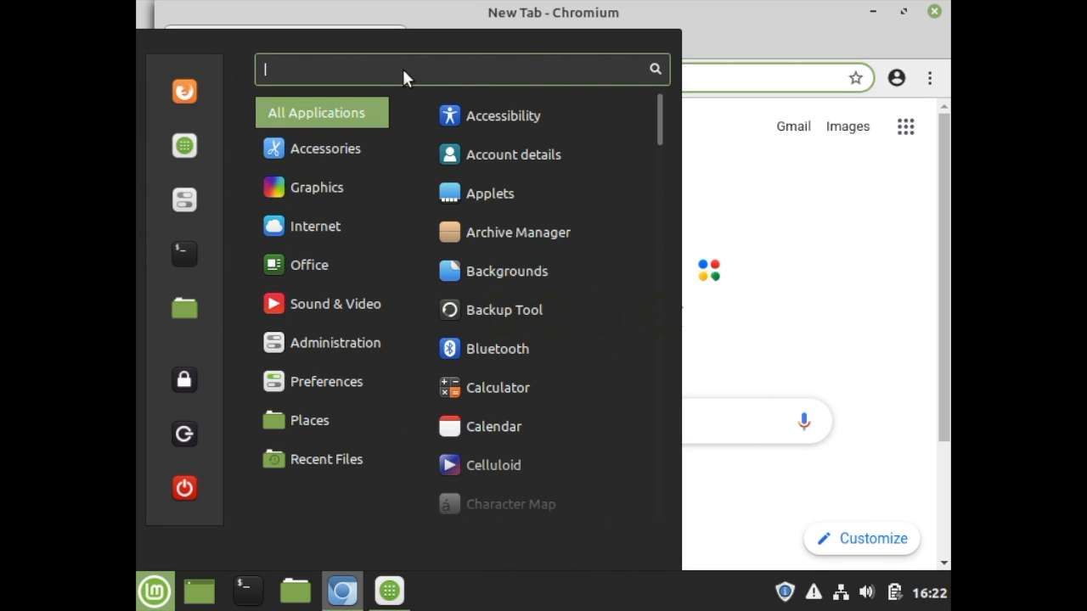
type("up")
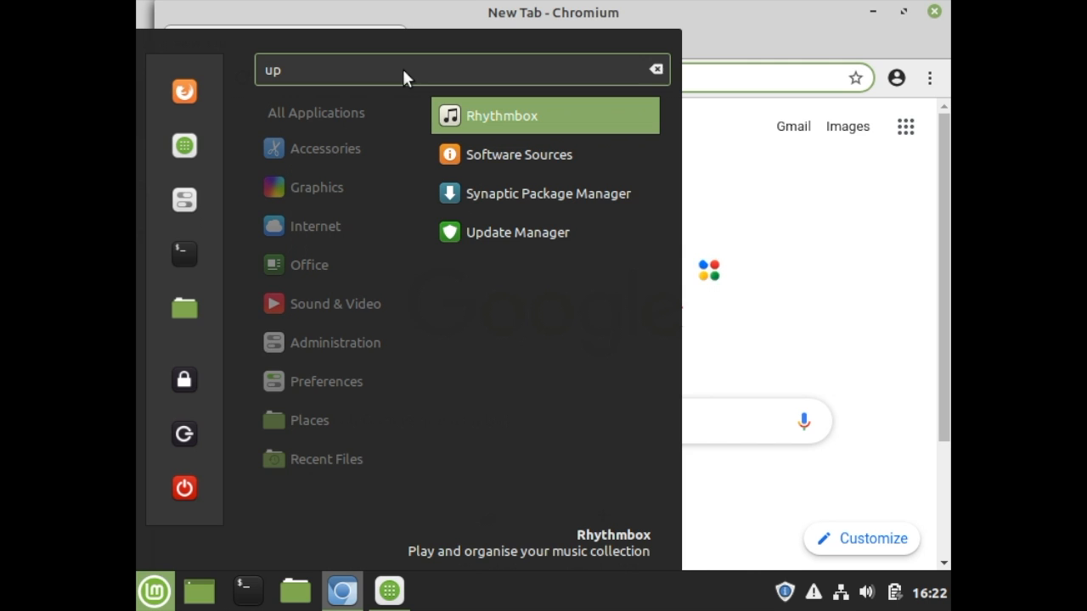
type("date")
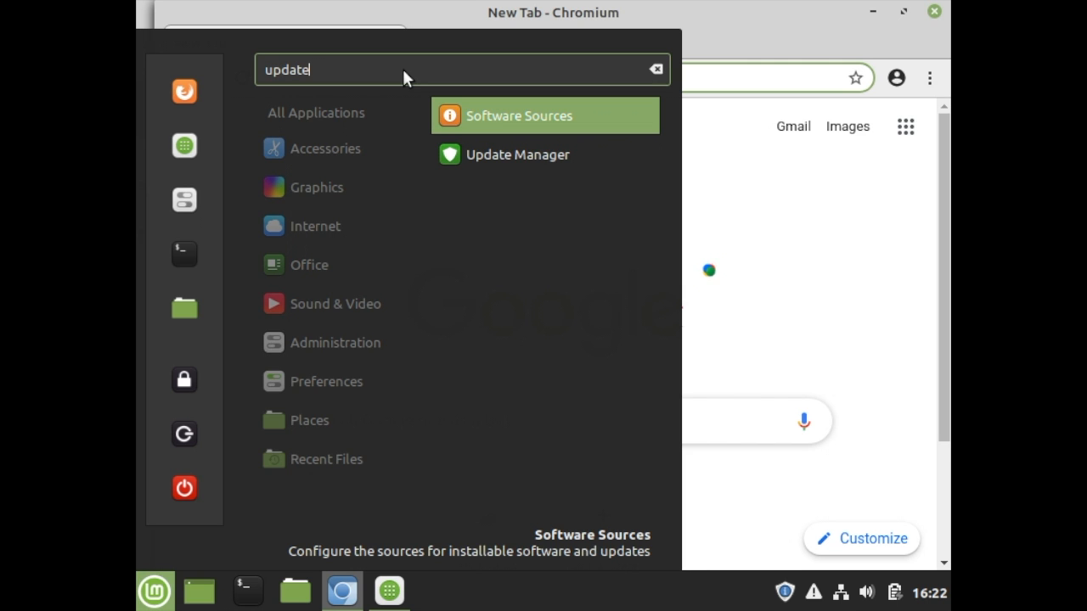
left_click(466, 155)
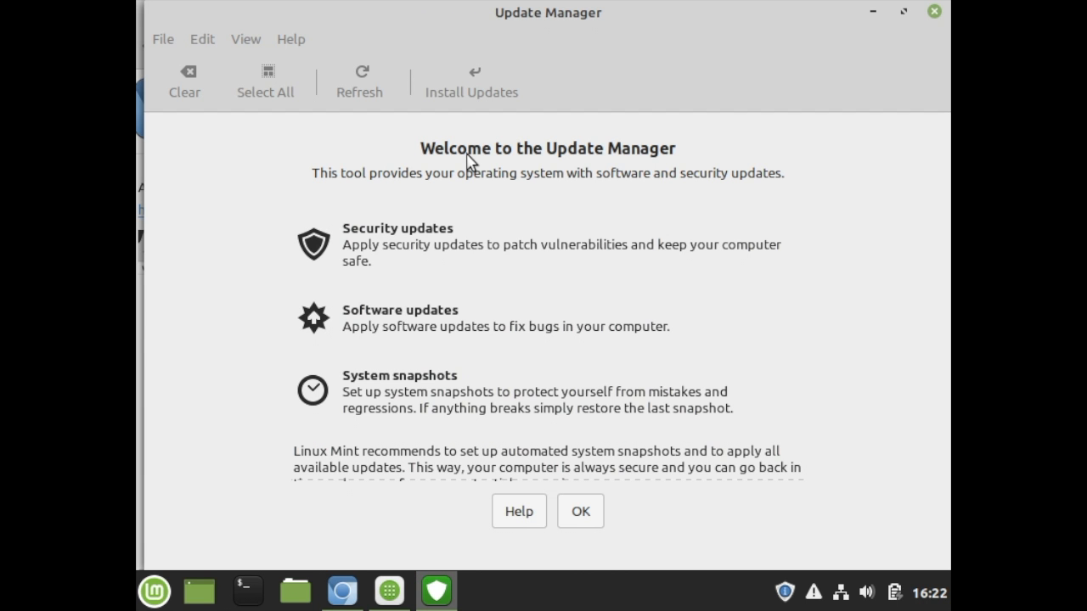
left_click(585, 510)
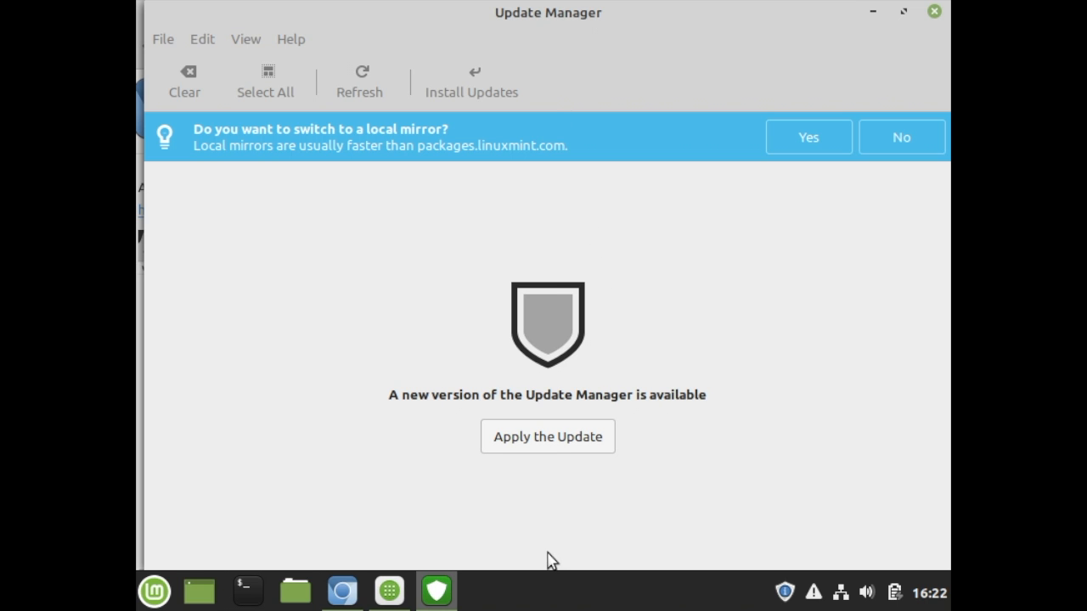
Apply the new version of the Update Manager itself, authenticating with the account password.
left_click(546, 445)
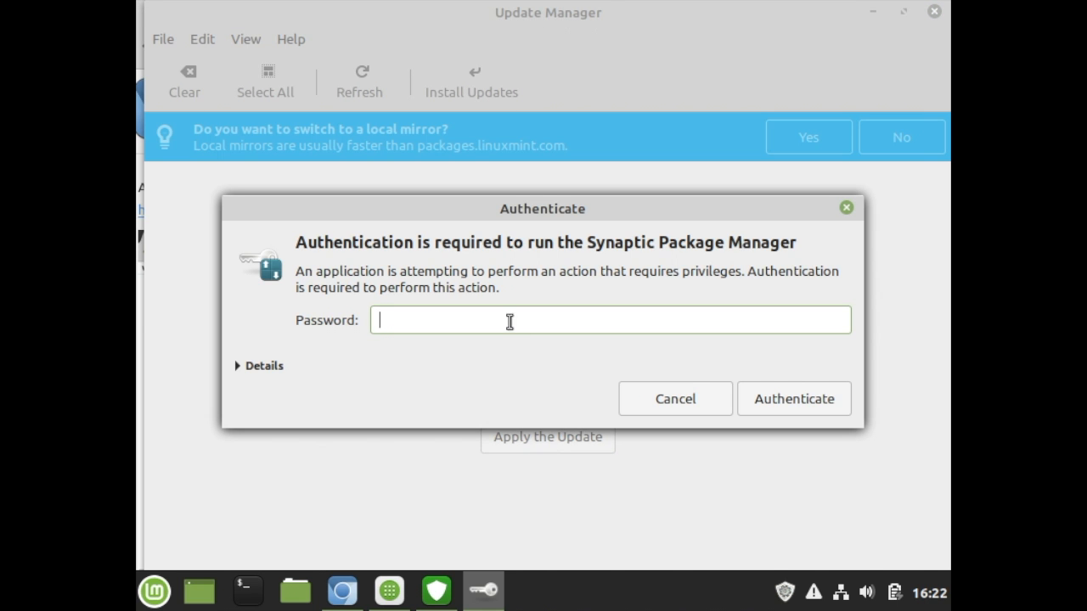
type("••••••")
key("Return")
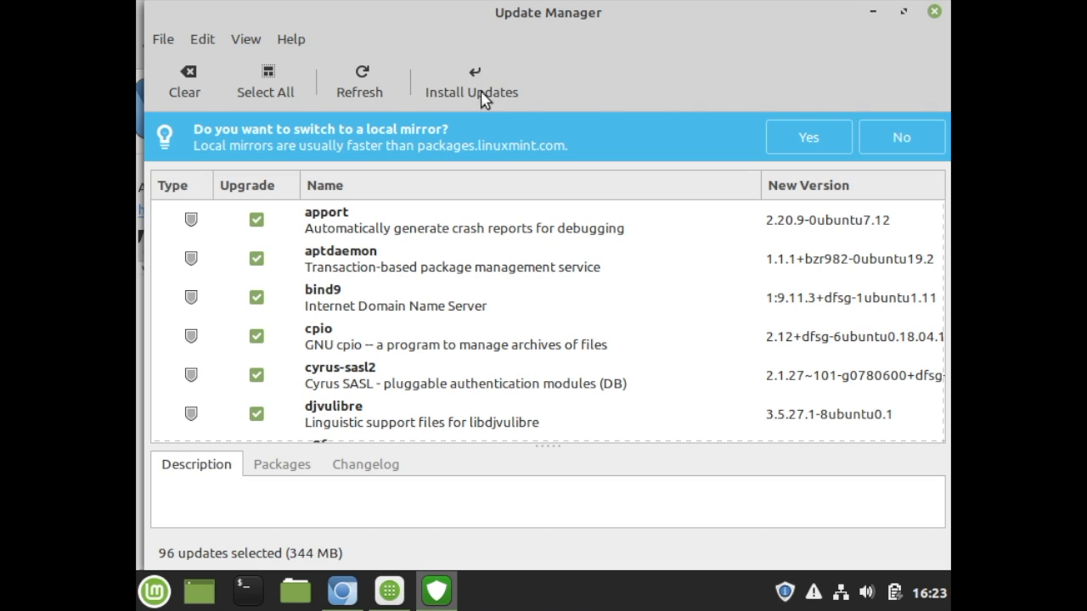
Install all selected updates, accept the additional package changes and authenticate with the account password.
left_click(479, 89)
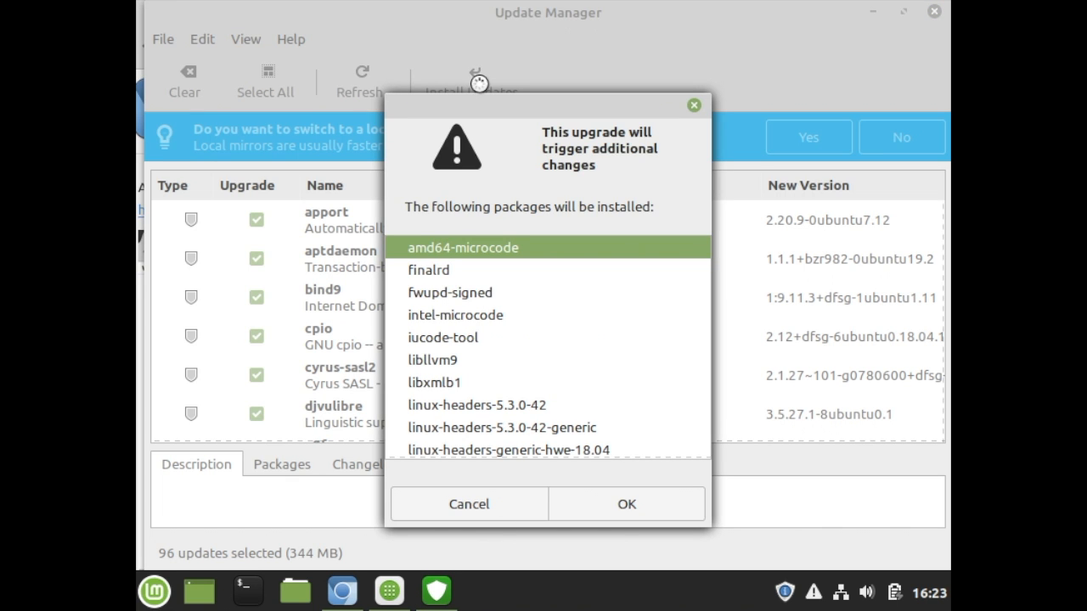
left_click(625, 514)
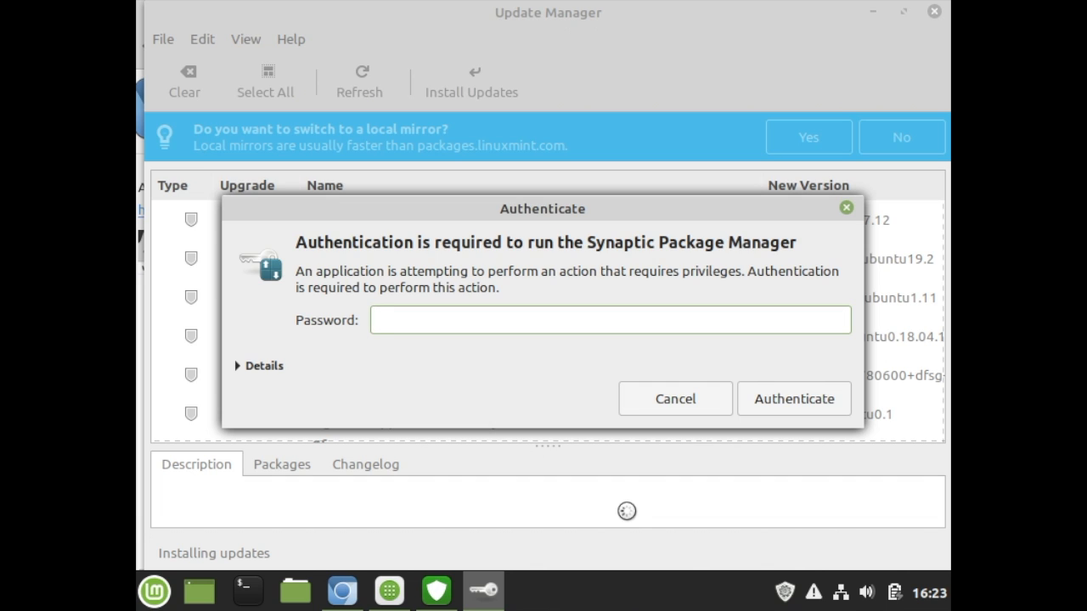
type("****")
key("Return")
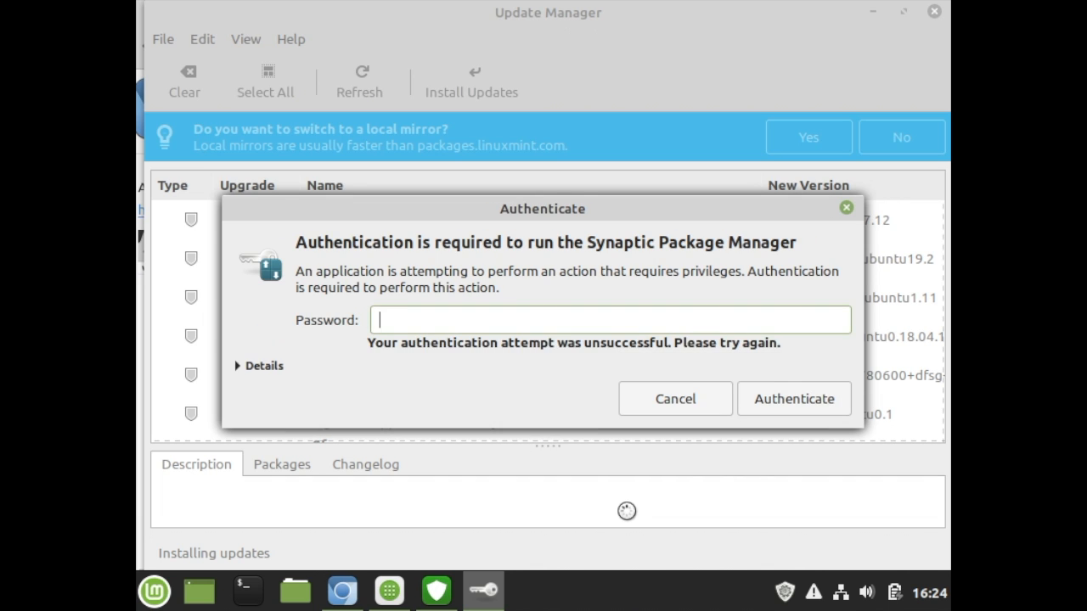
type("*****")
left_click(794, 403)
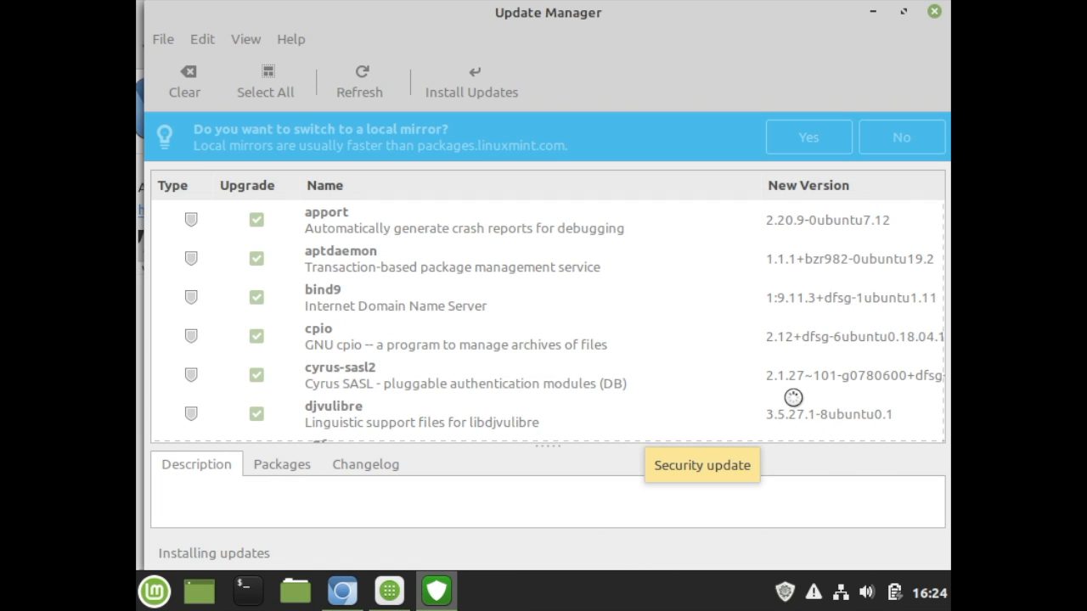